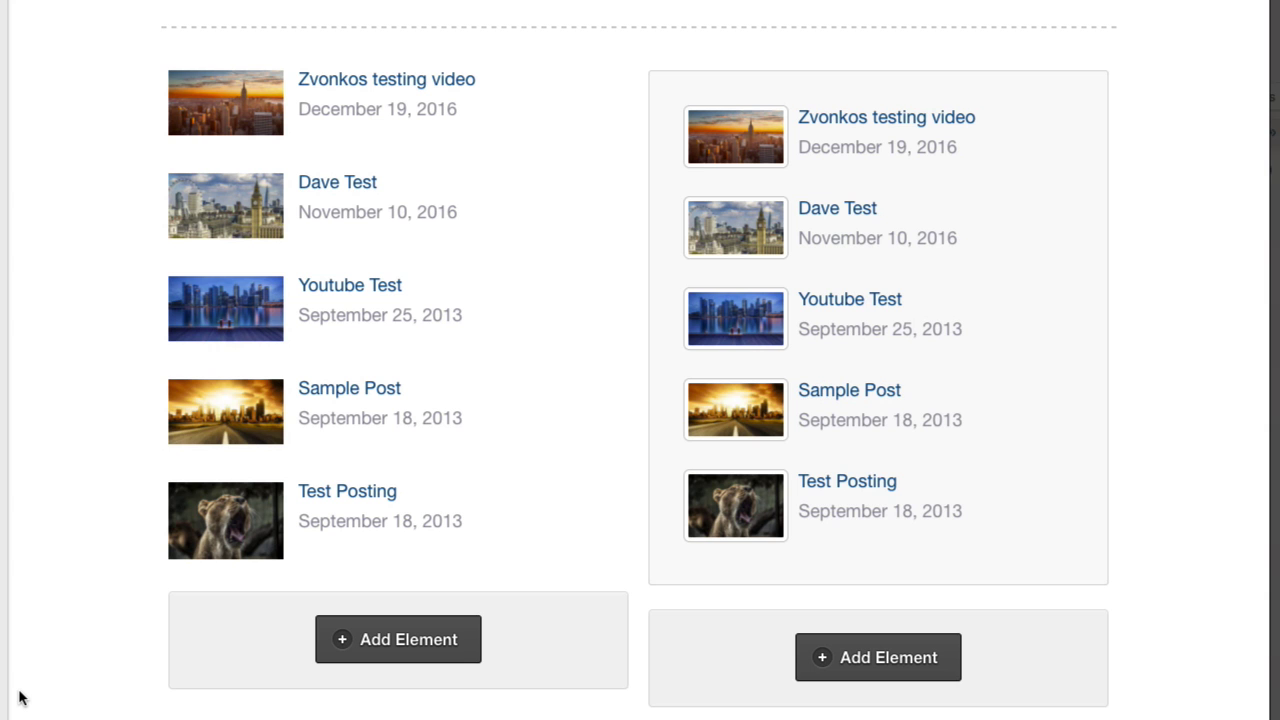
Return to the Blog Posts style selection, examine the available layouts through to the last Amazing Content style, and close the dialog.
mouse_move(99, 636)
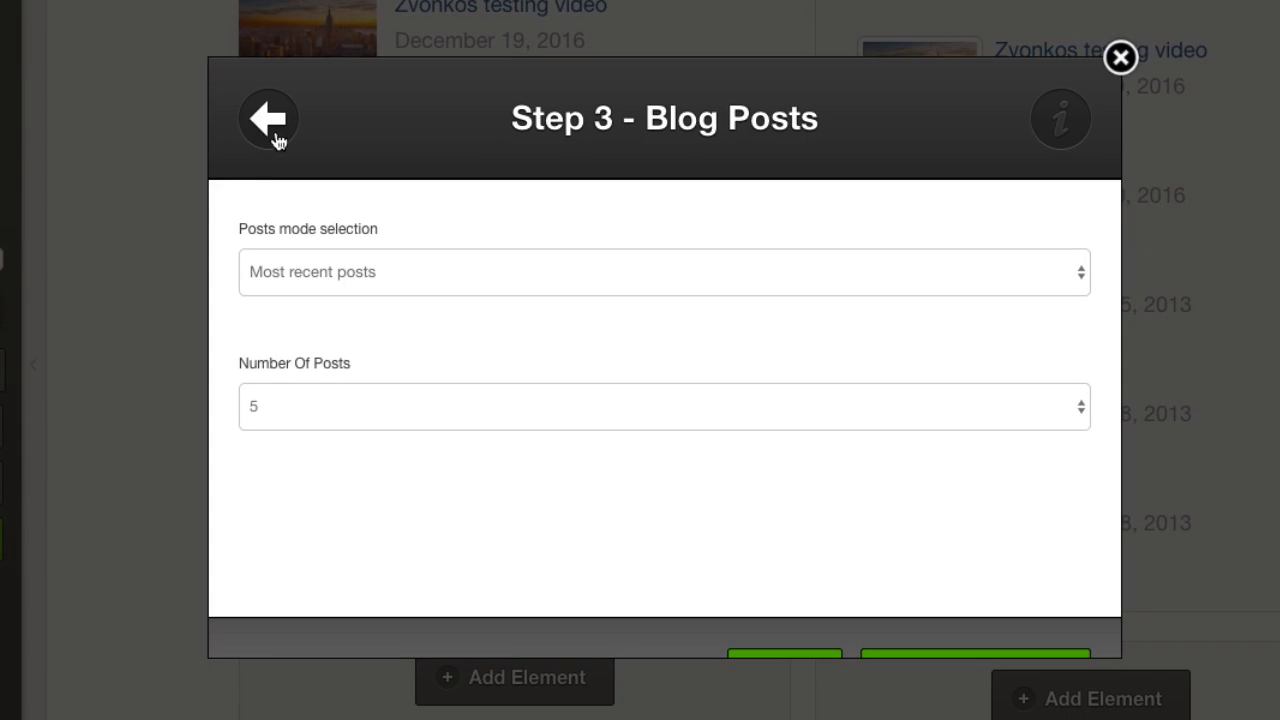
click(266, 119)
scroll(626, 335, down, 5)
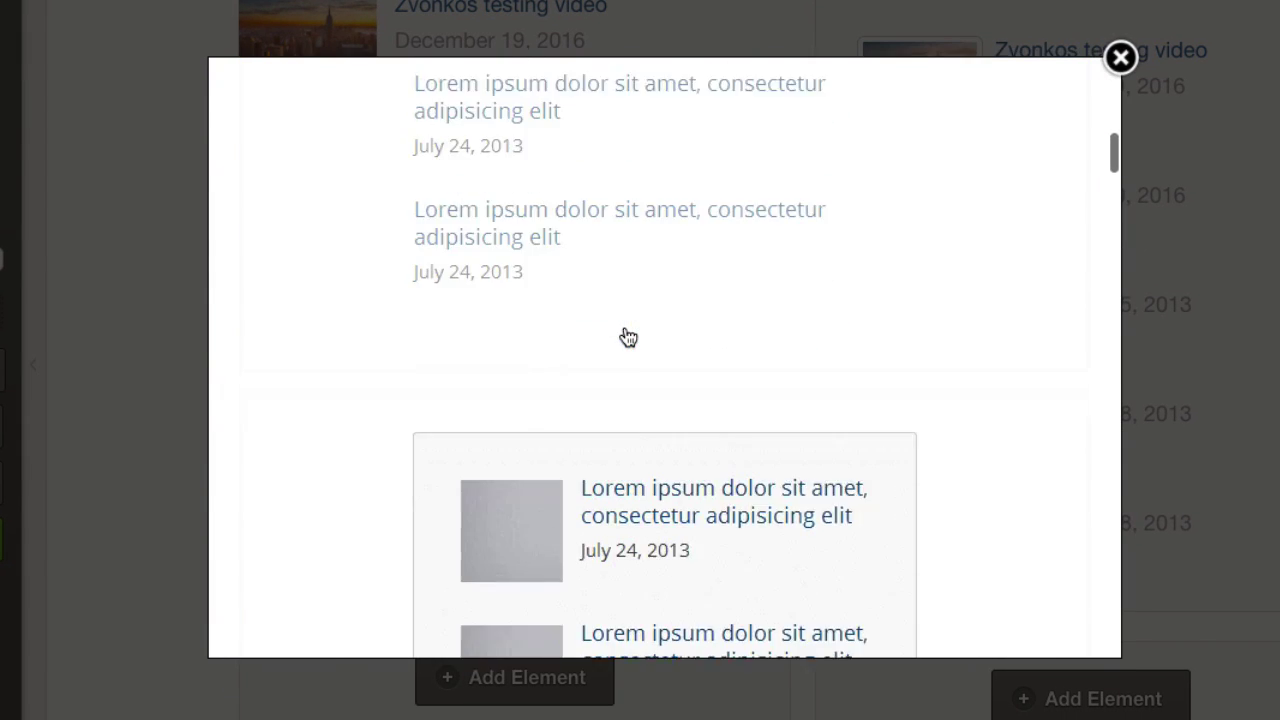
scroll(628, 337, down, 8)
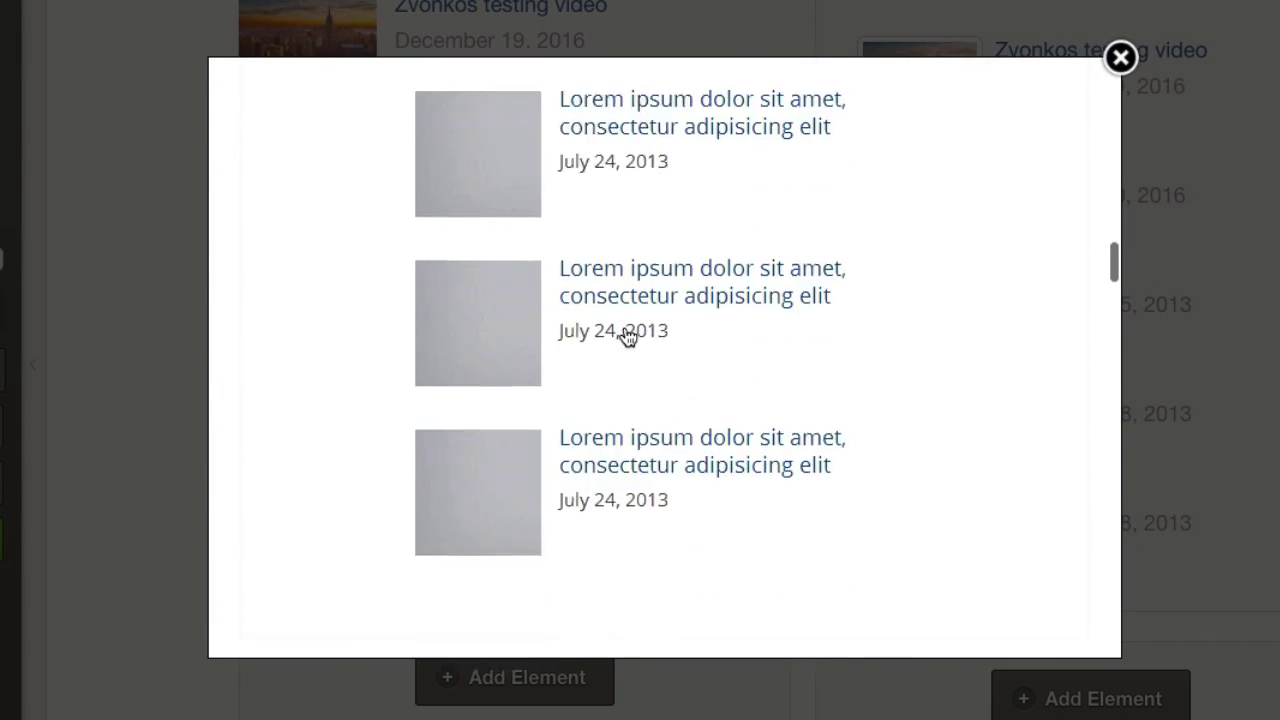
scroll(628, 337, down, 10)
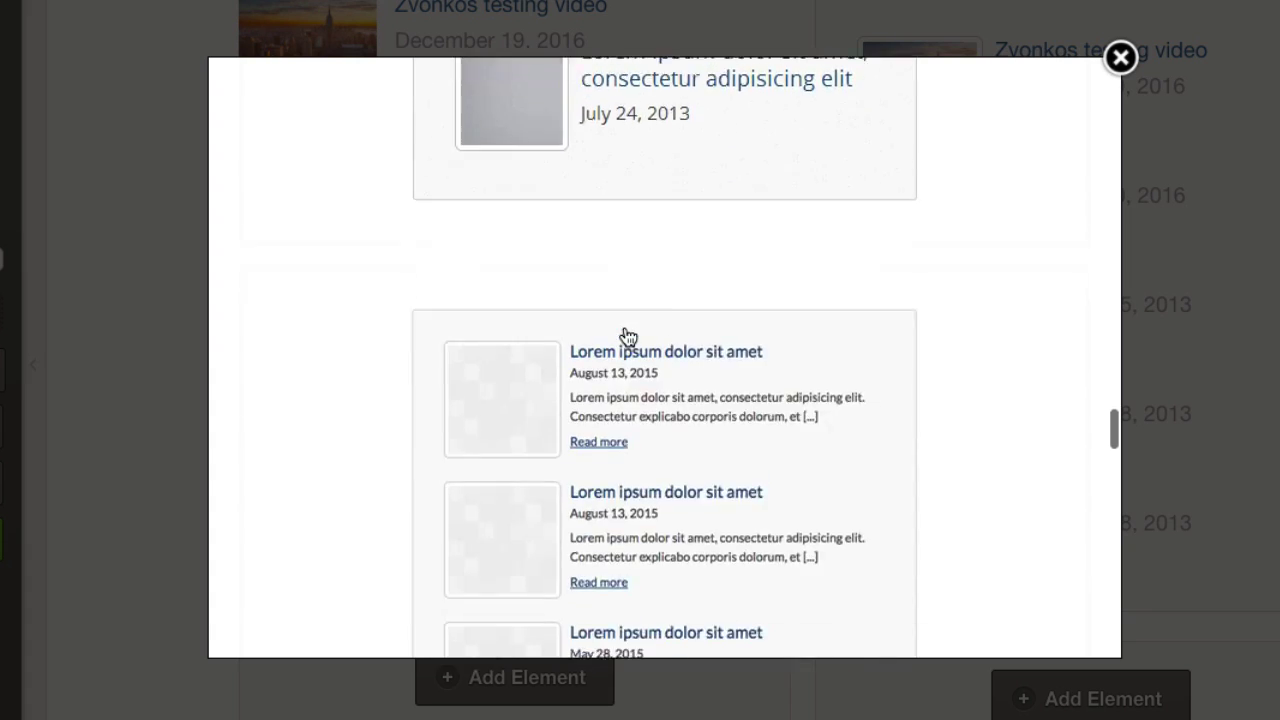
scroll(628, 337, down, 6)
scroll(606, 257, up, 3)
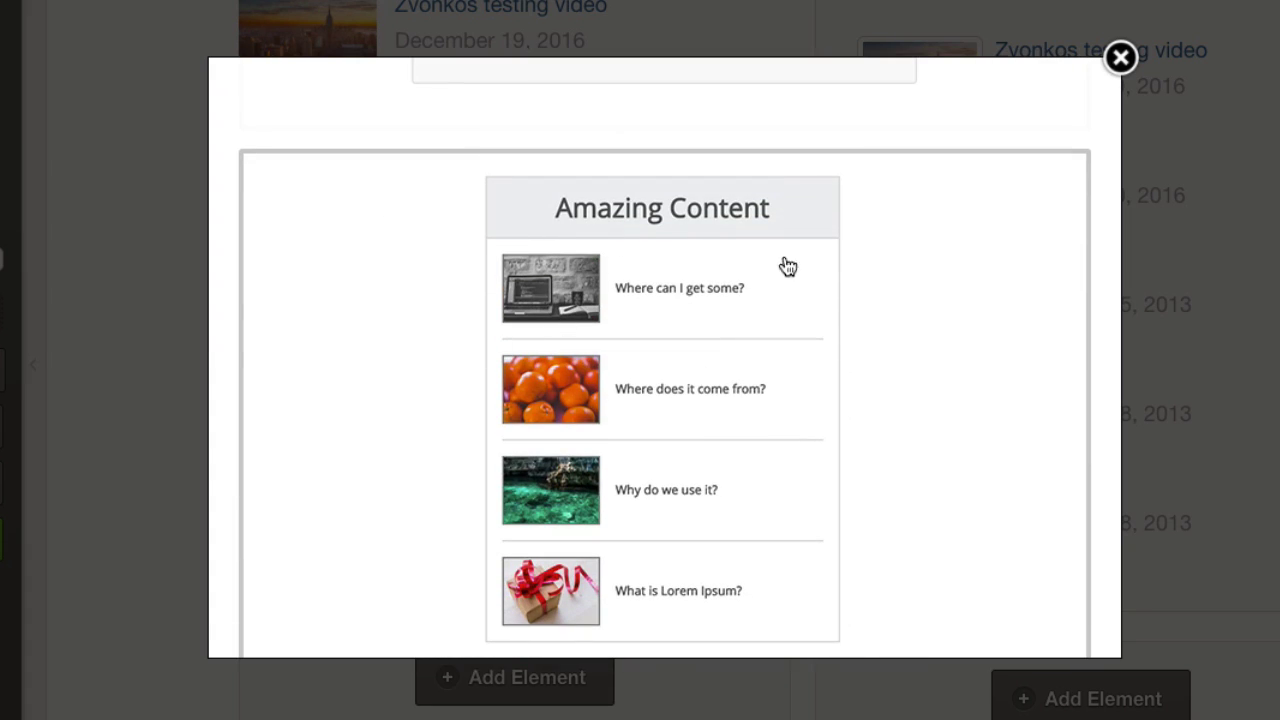
scroll(788, 266, down, 12)
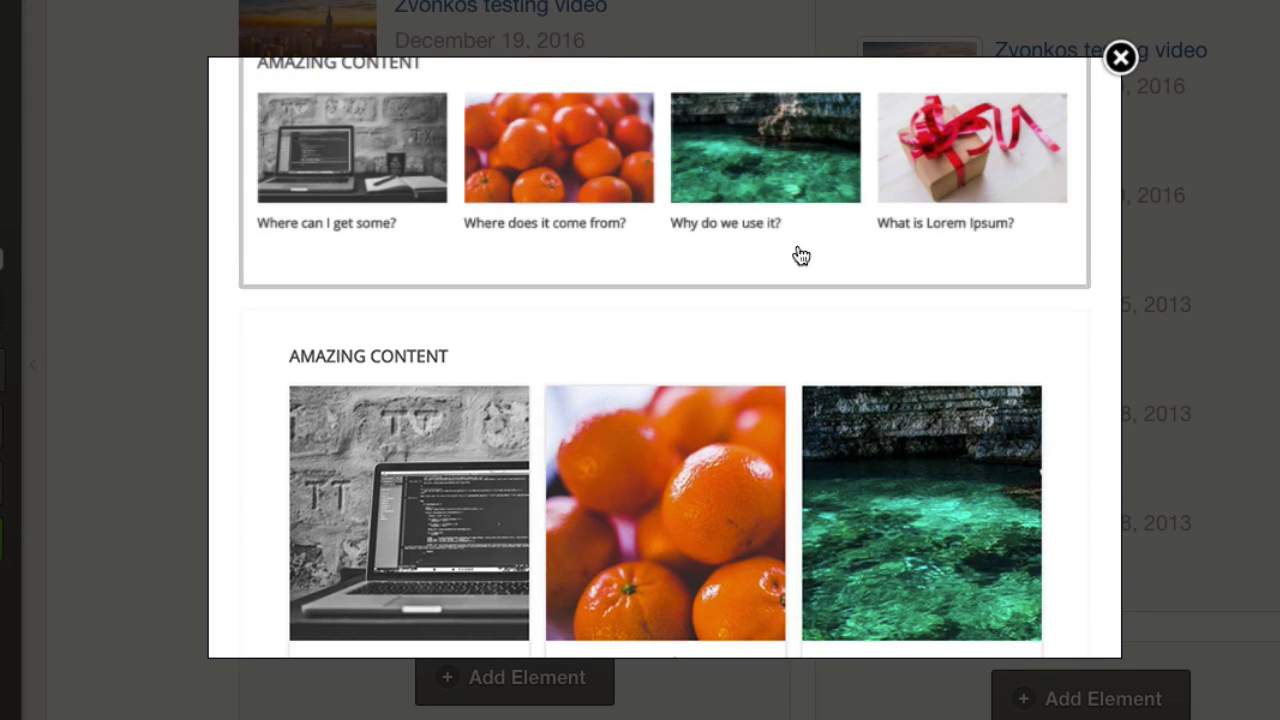
scroll(580, 391, down, 4)
scroll(858, 306, down, 10)
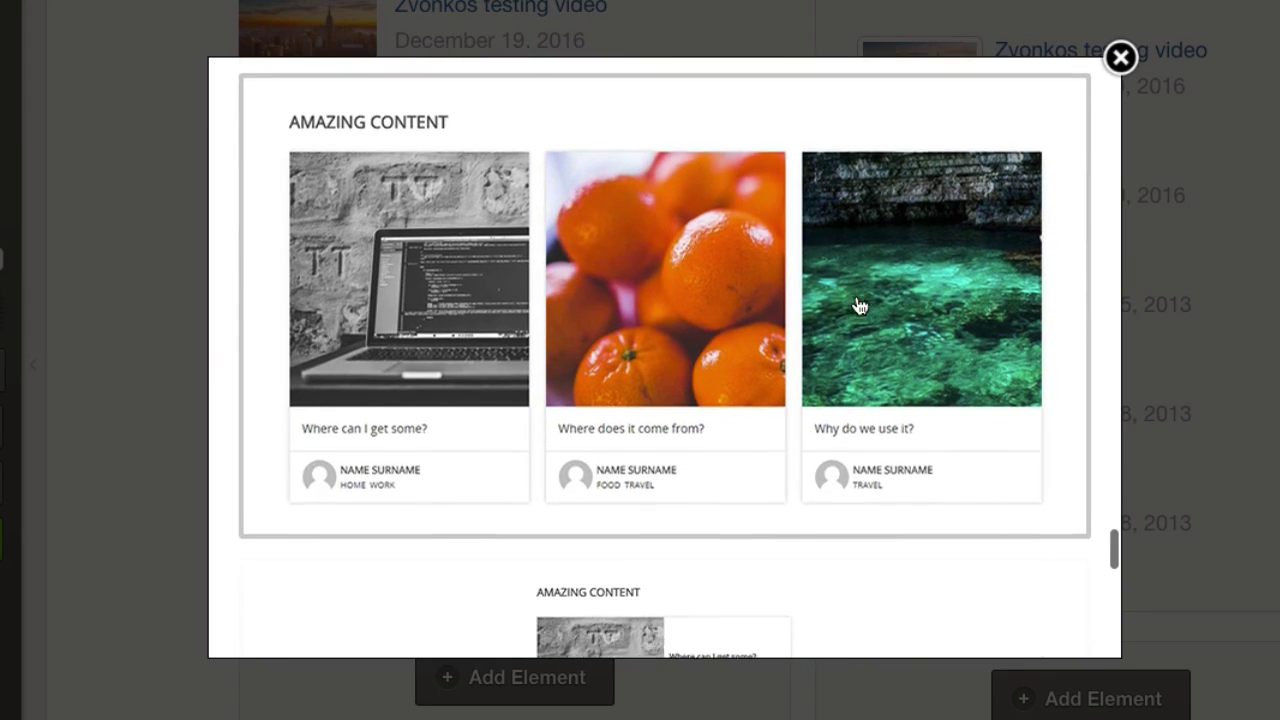
scroll(700, 330, down, 9)
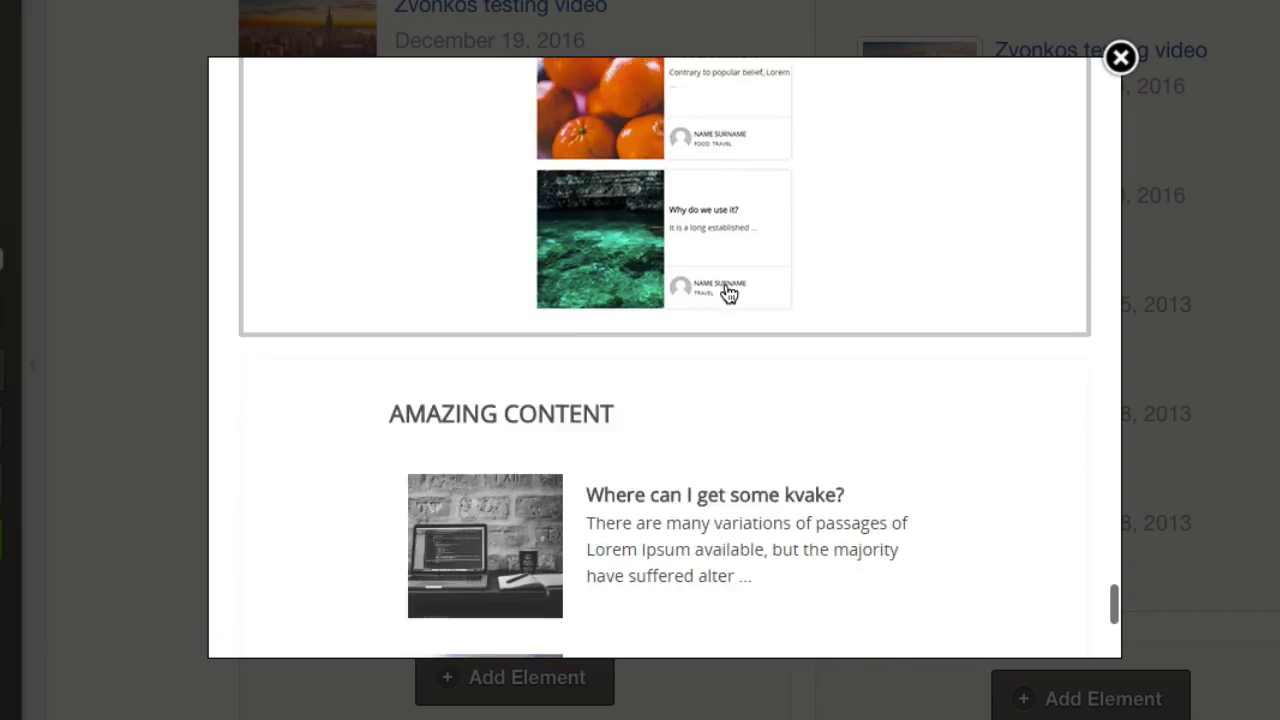
scroll(708, 377, down, 3)
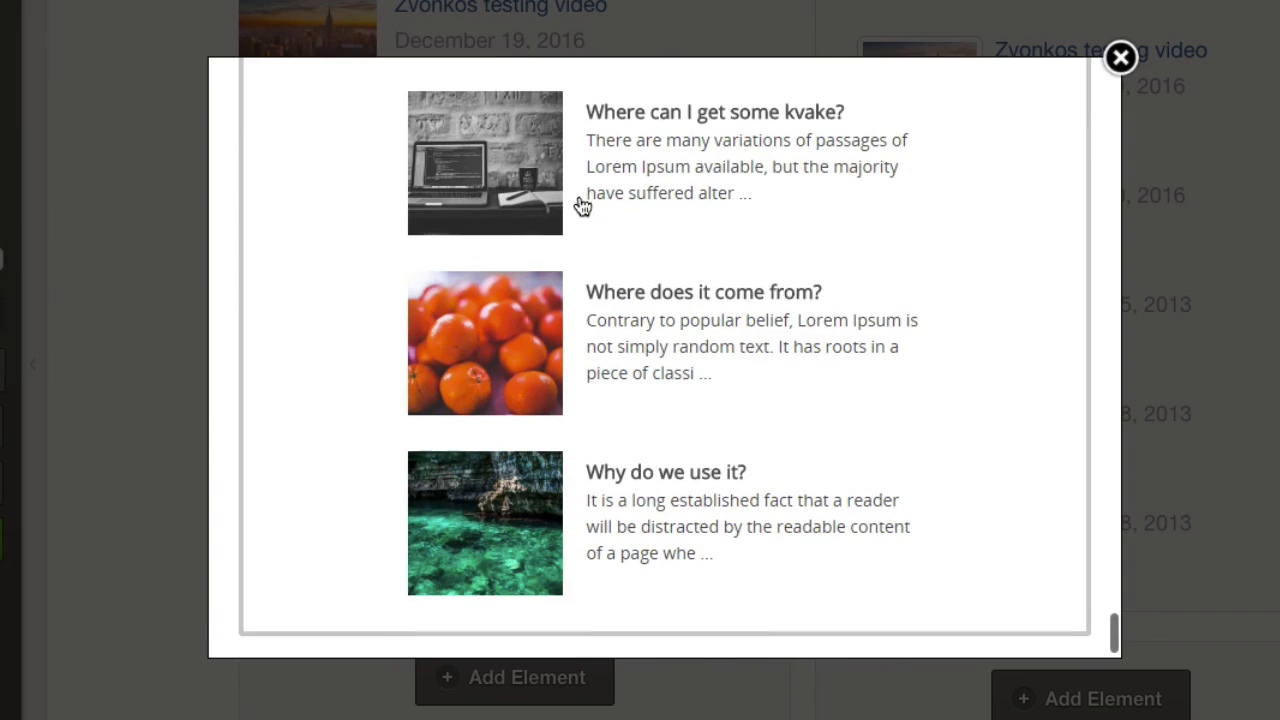
scroll(795, 360, down, 2)
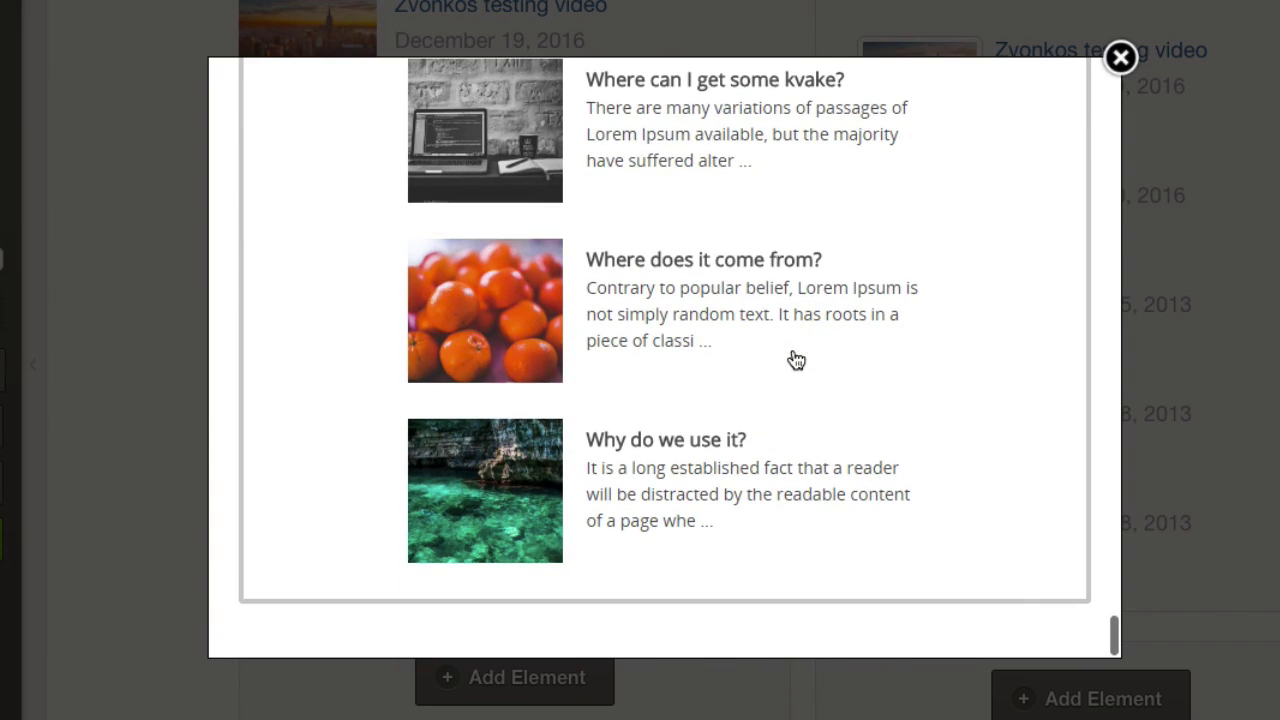
scroll(970, 190, up, 8)
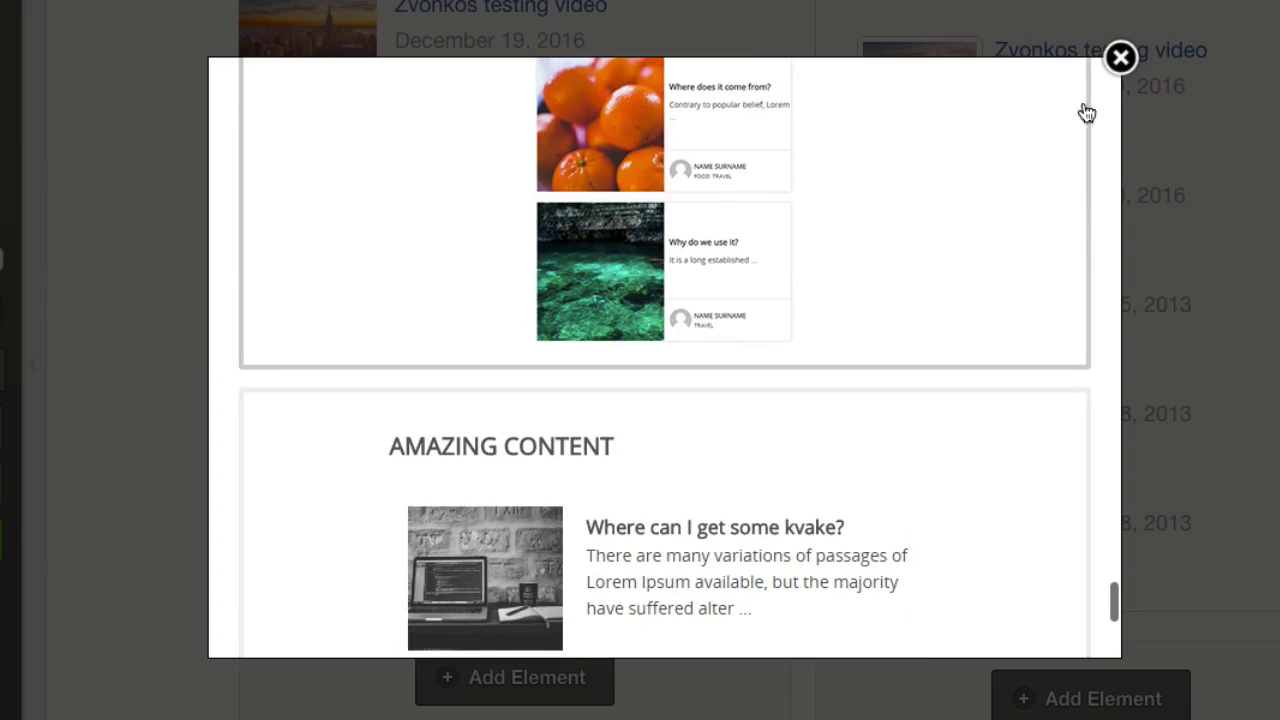
click(1120, 57)
Examine the two-column row of Amazing Content blog post elements on the page being edited.
scroll(785, 232, down, 3)
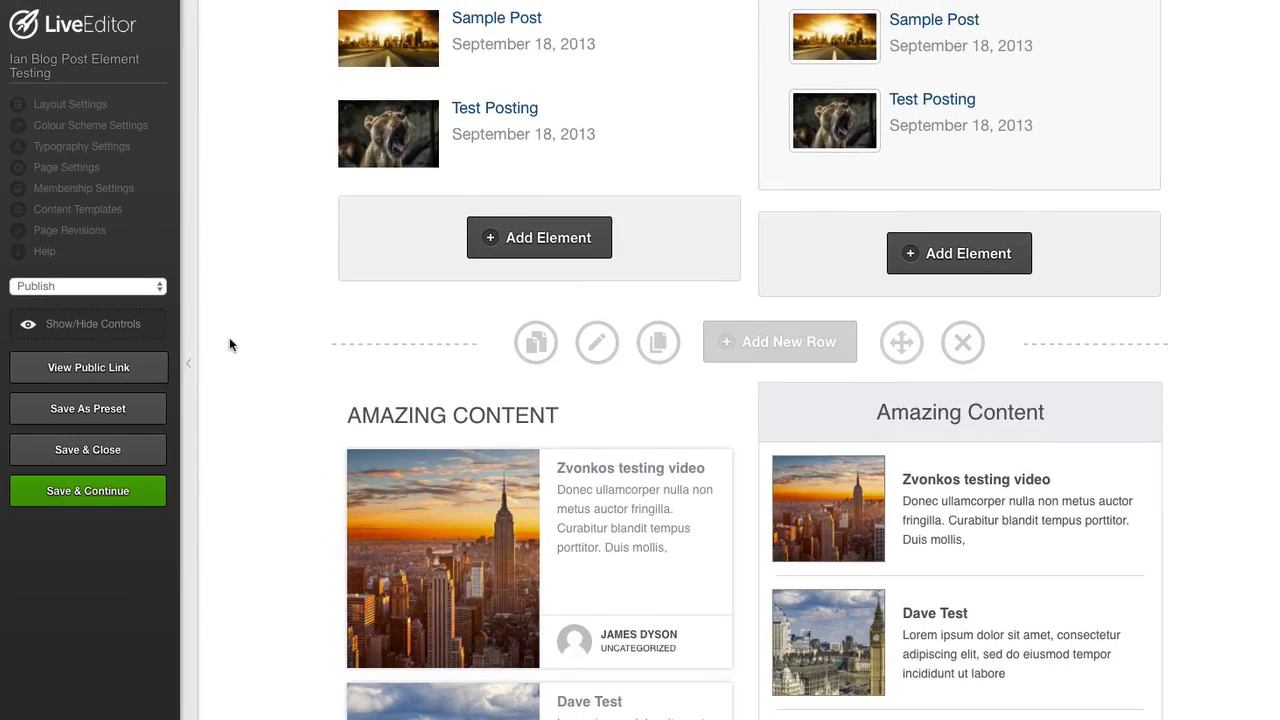
scroll(89, 680, down, 5)
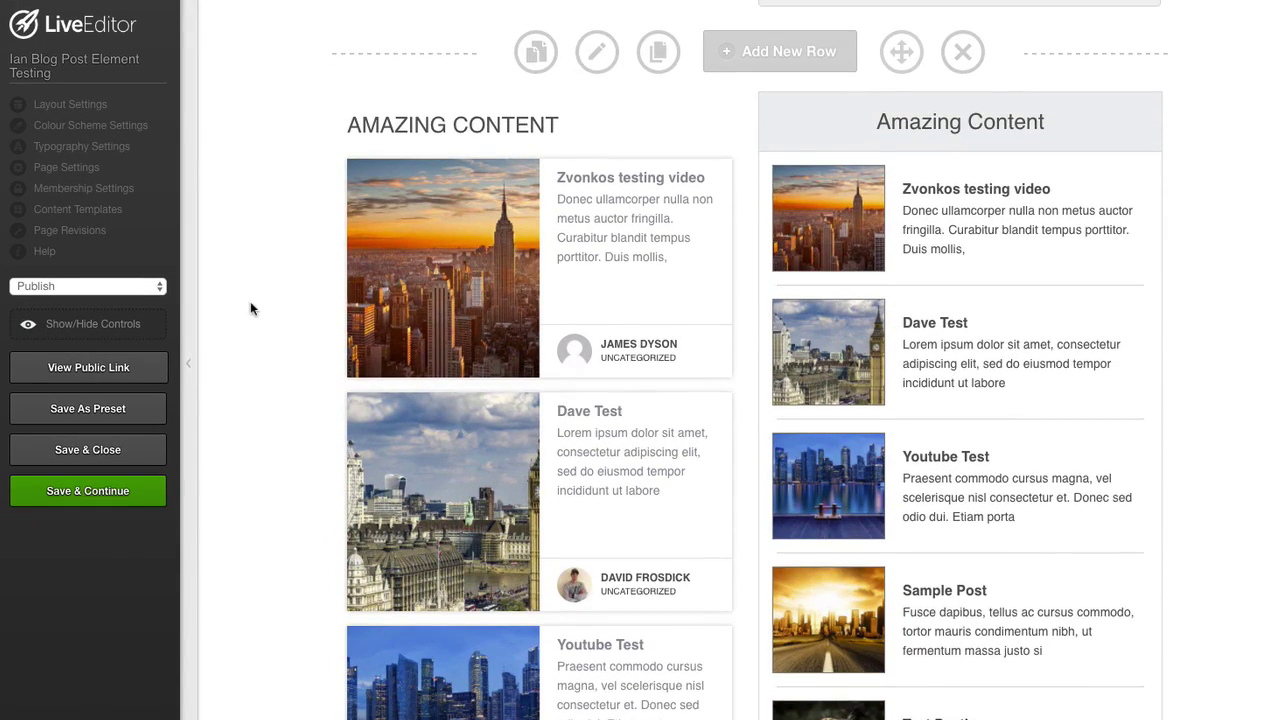
scroll(252, 305, down, 2)
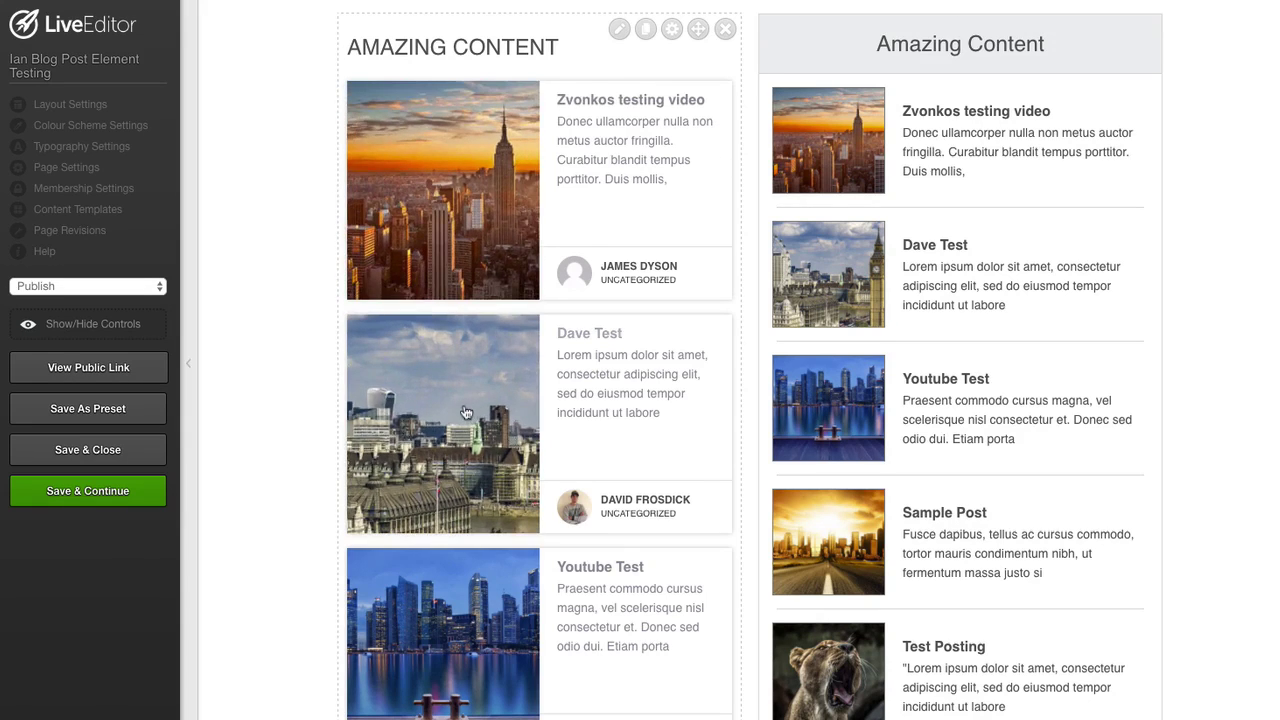
scroll(466, 413, down, 2)
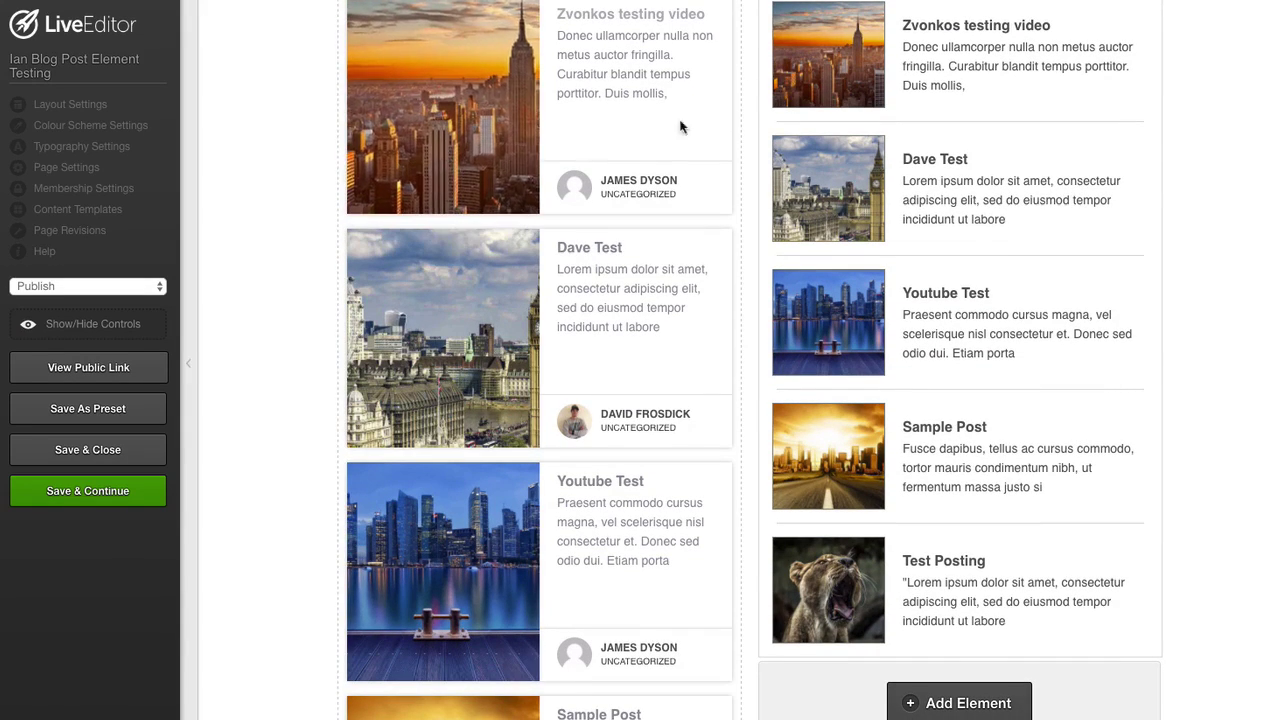
scroll(851, 228, down, 10)
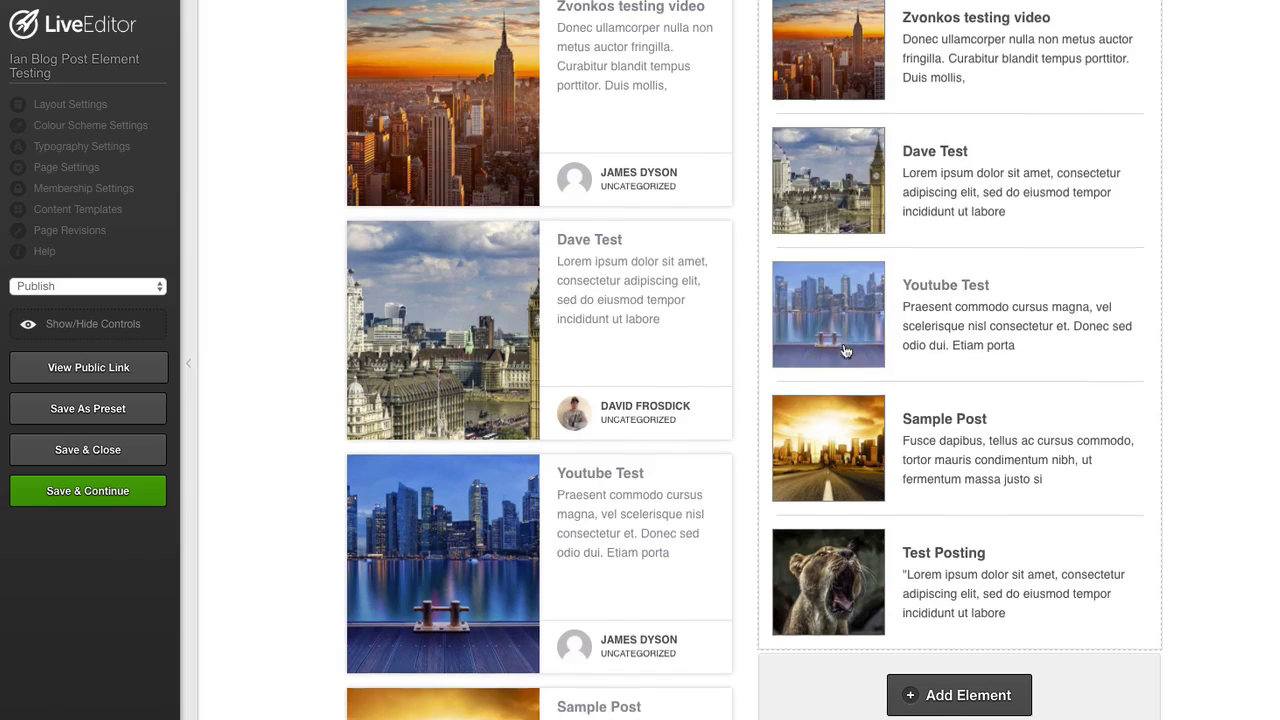
scroll(846, 351, down, 5)
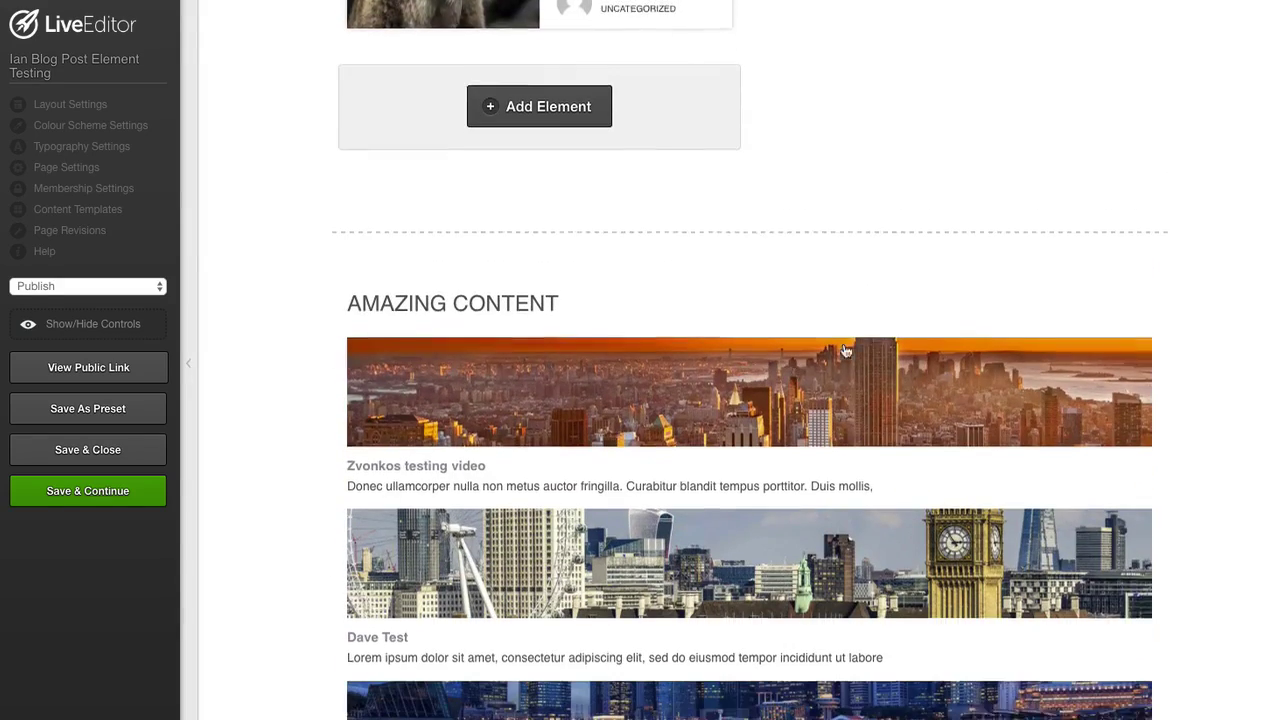
Examine the full-width Amazing Content blog post elements, comparing the image-strip, author-card and thumbnail-list styles and their image hover effects.
scroll(263, 210, down, 2)
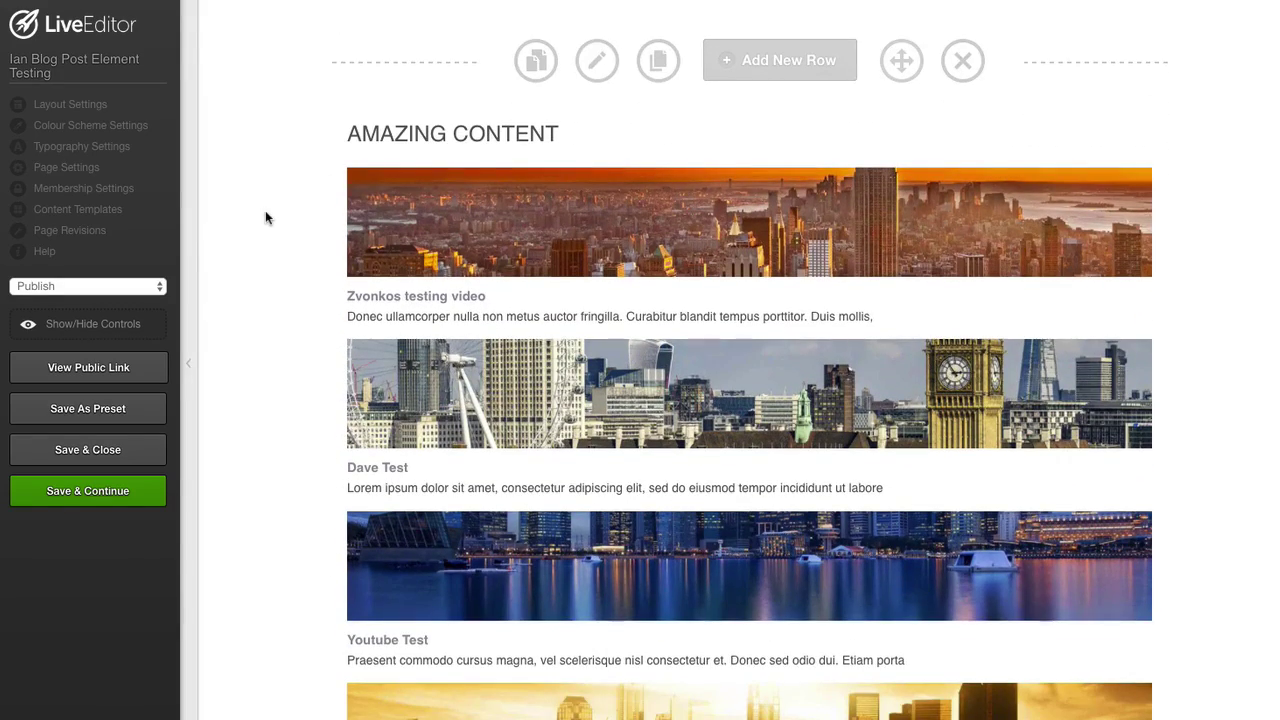
scroll(272, 215, down, 1)
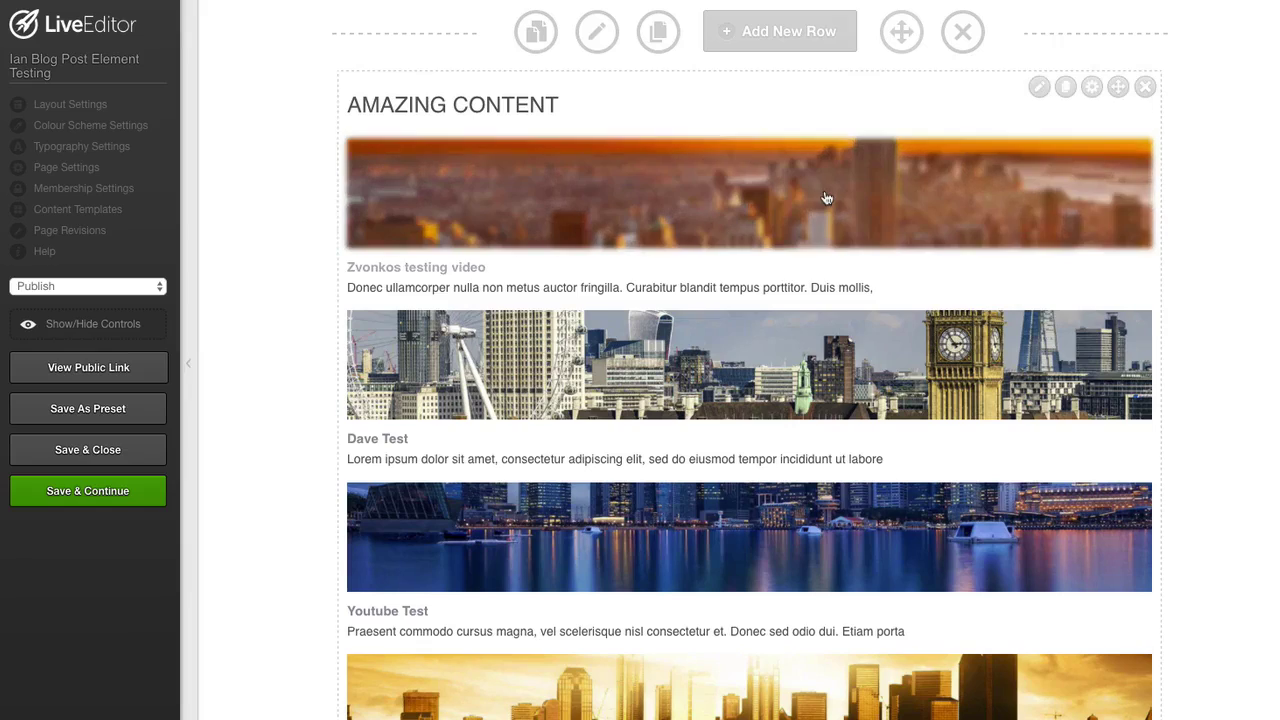
scroll(615, 320, down, 1)
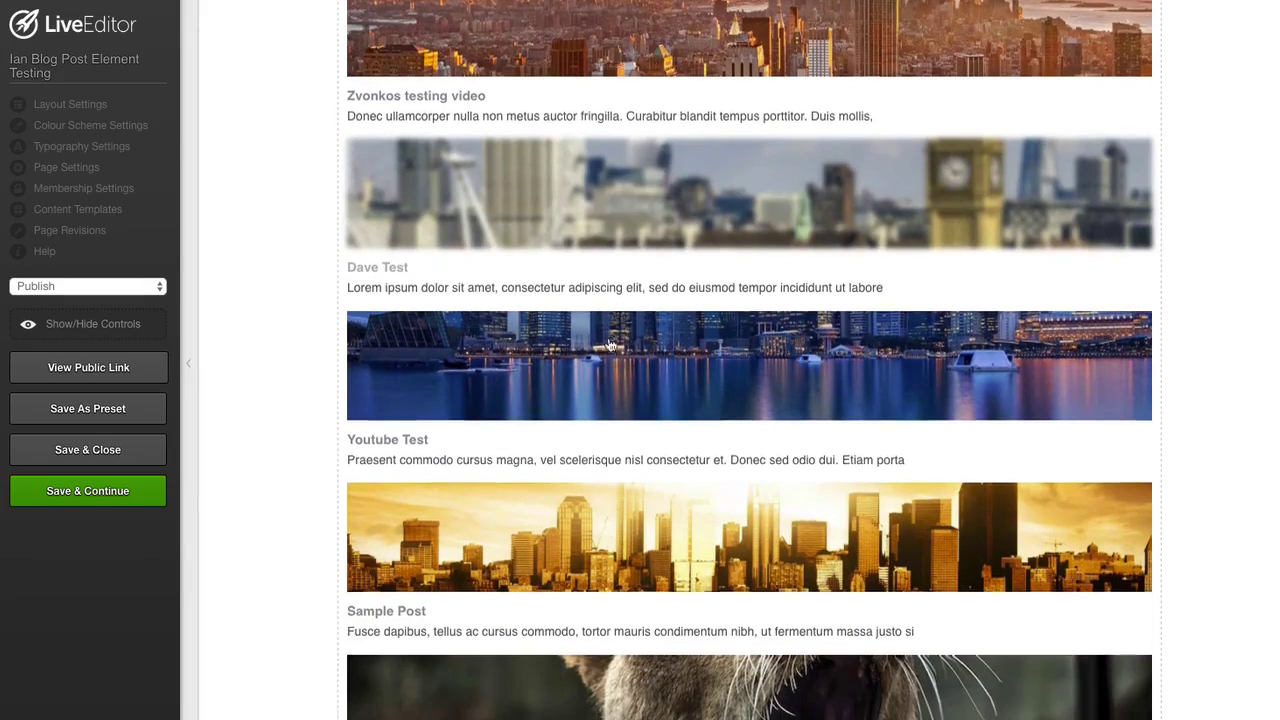
scroll(605, 360, down, 2)
scroll(575, 409, down, 10)
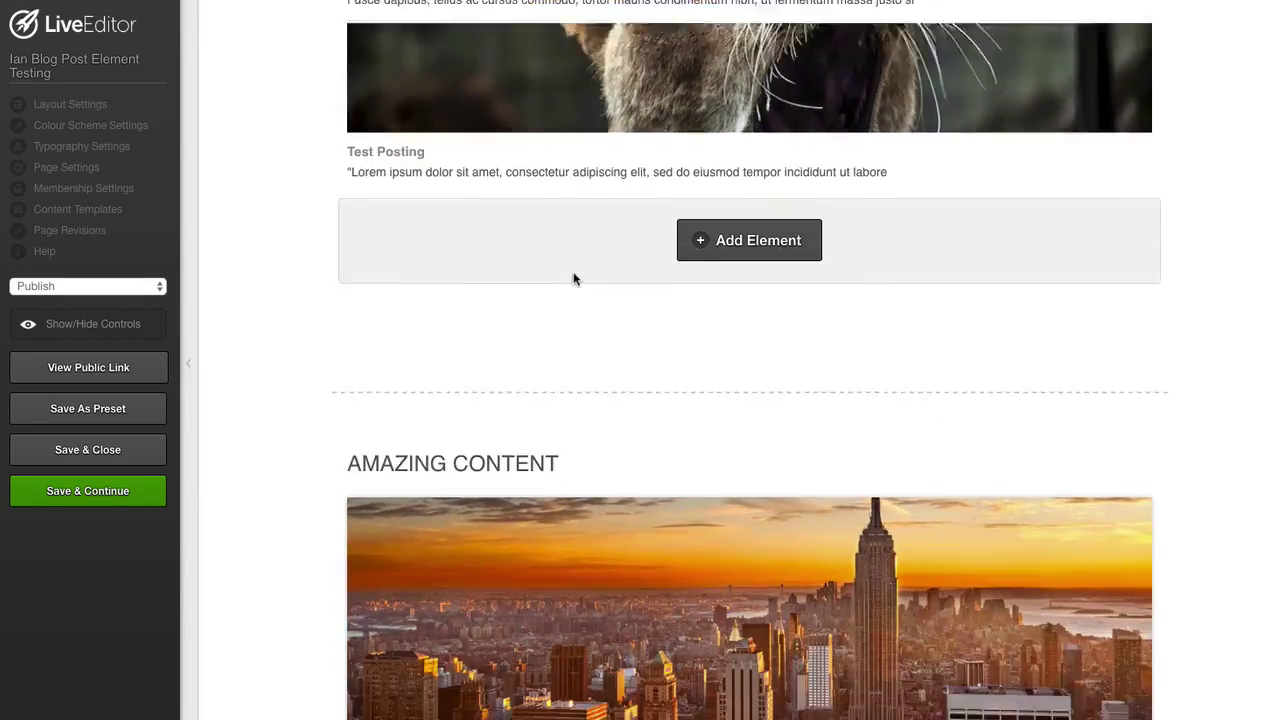
scroll(353, 207, down, 2)
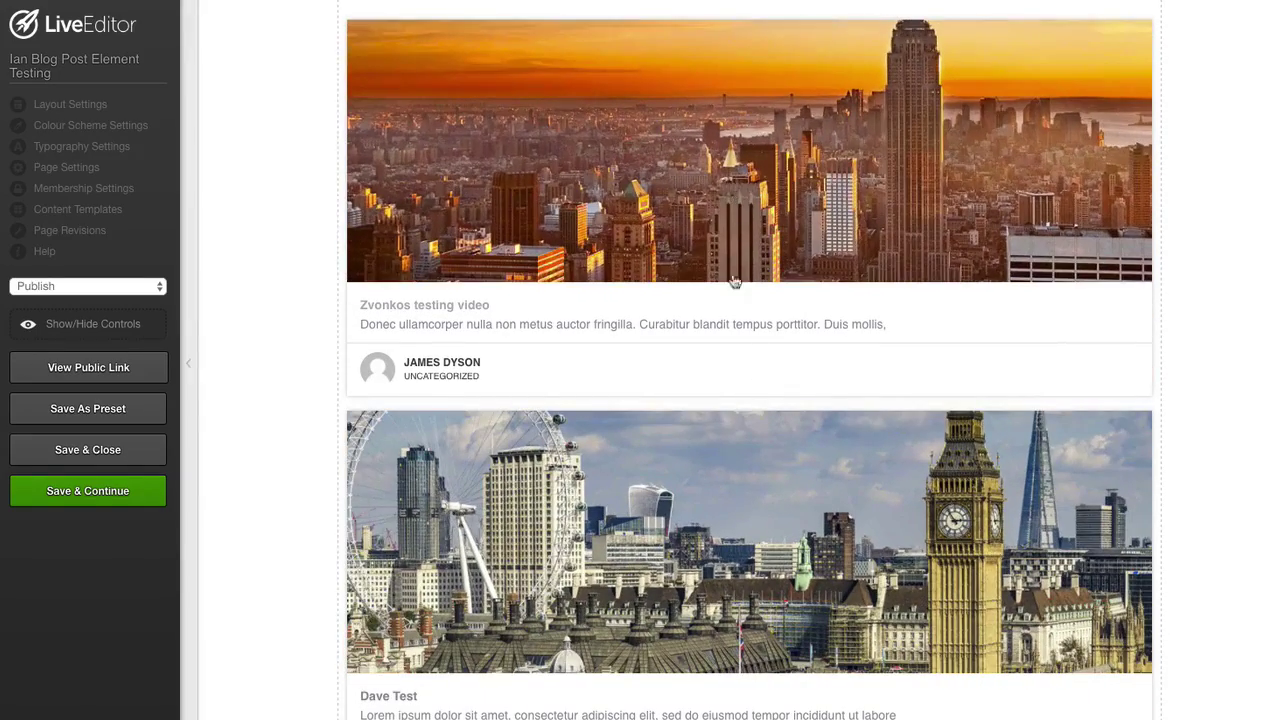
scroll(317, 269, down, 6)
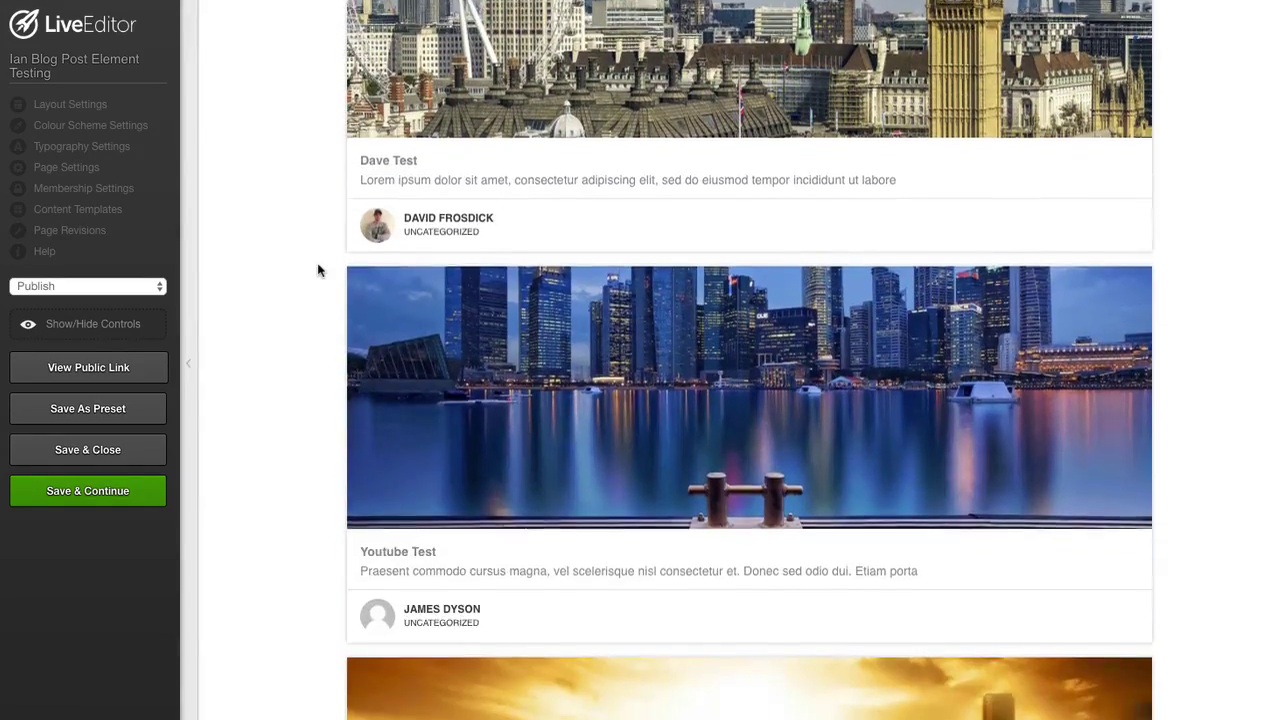
scroll(538, 289, down, 12)
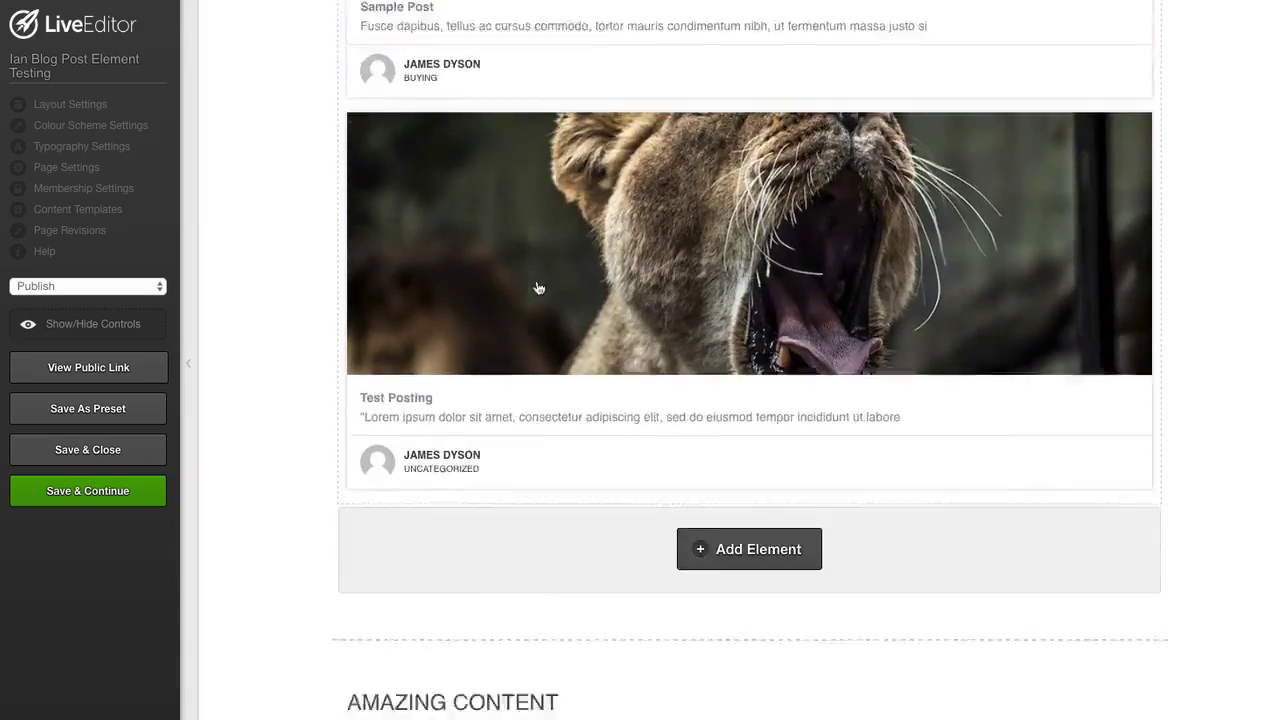
scroll(538, 289, down, 4)
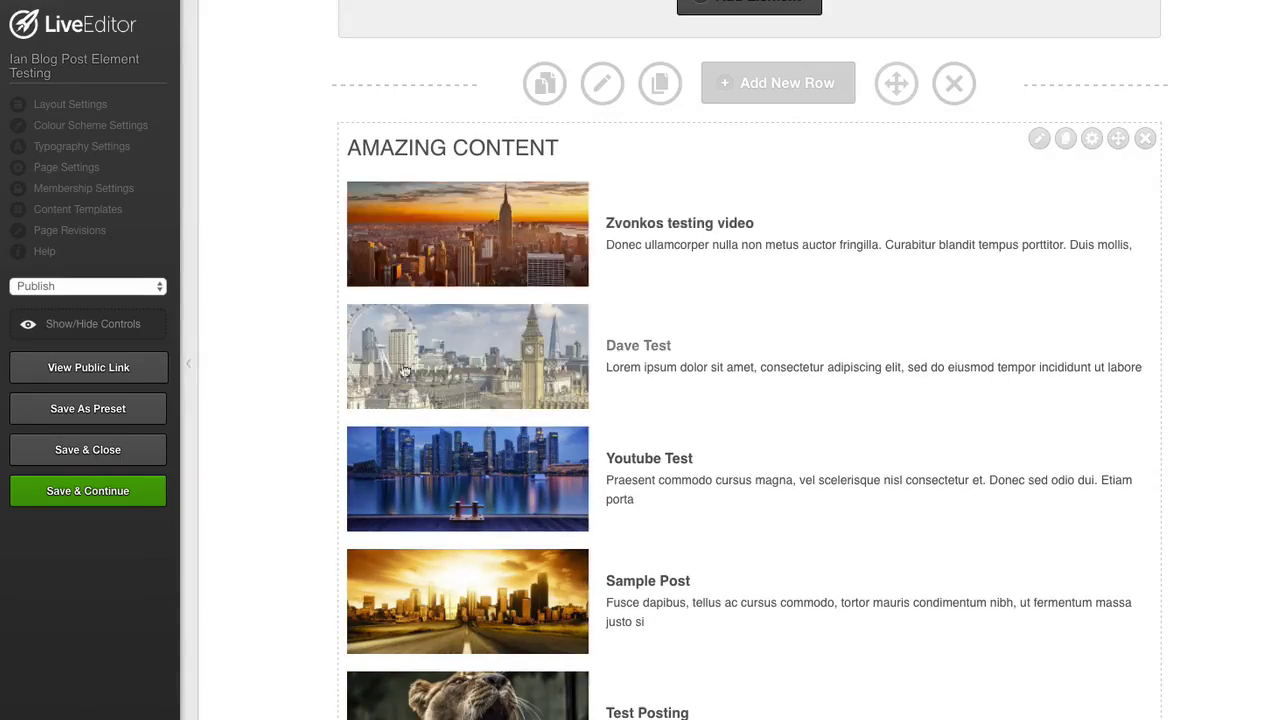
scroll(438, 236, down, 3)
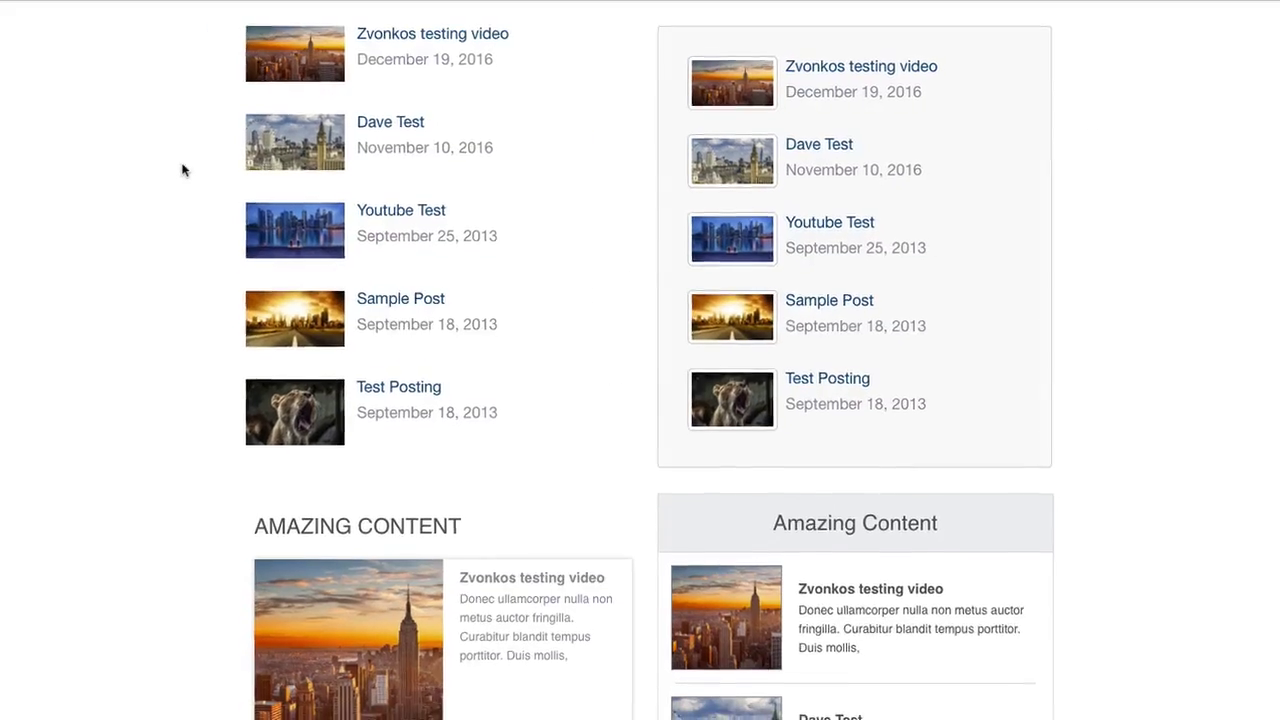
Review the Amazing Content blog post layouts on the public page, from the two-column elements to the full-width author cards.
scroll(187, 168, down, 1)
scroll(187, 168, down, 5)
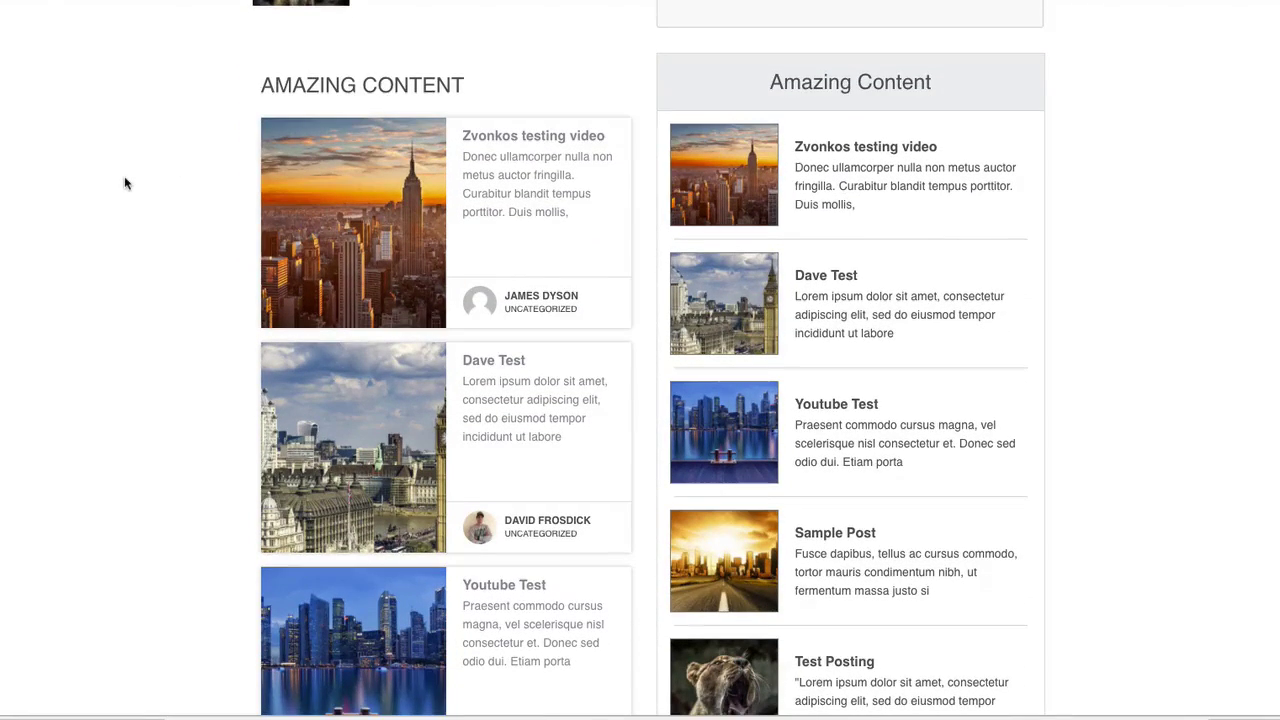
scroll(125, 183, down, 5)
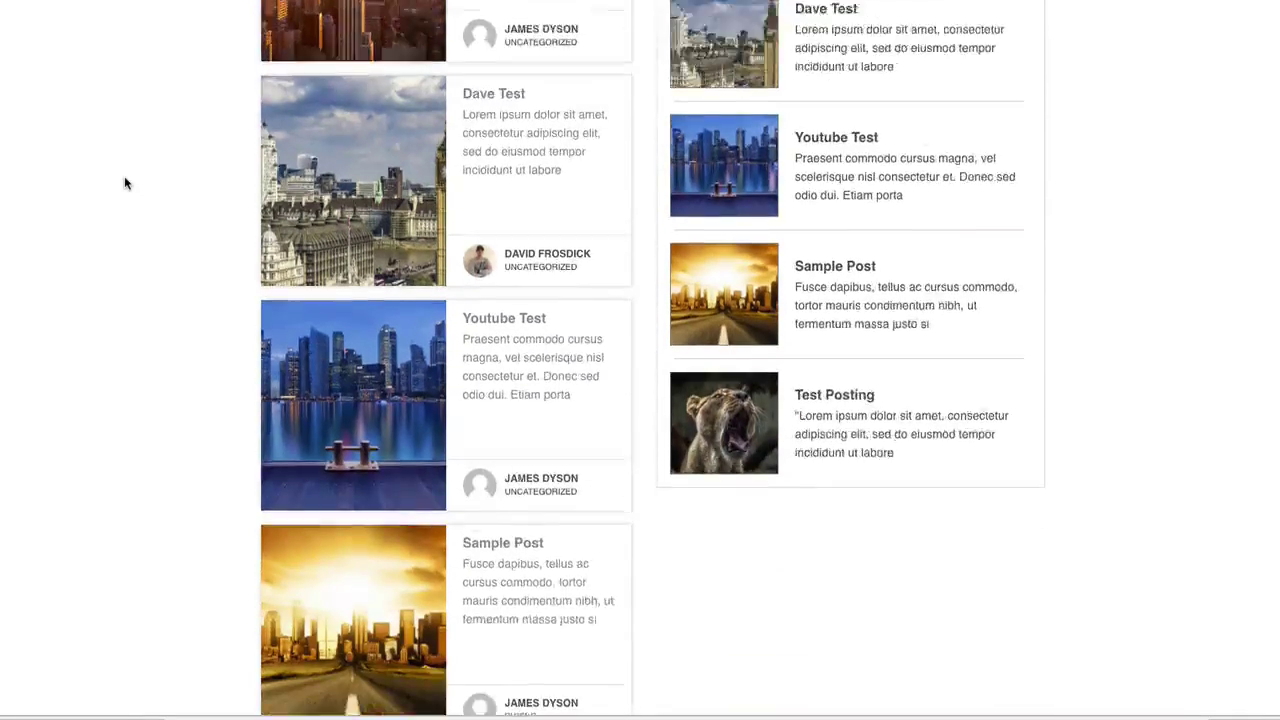
scroll(375, 336, down, 3)
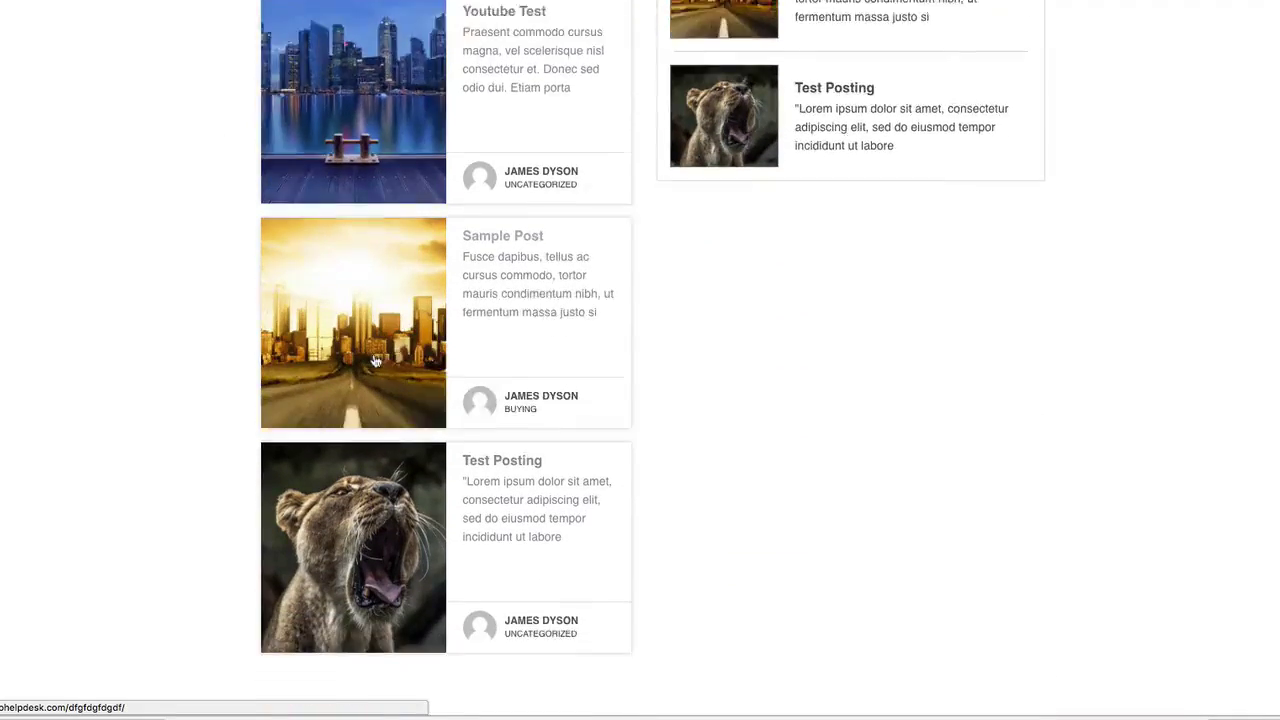
scroll(191, 323, down, 5)
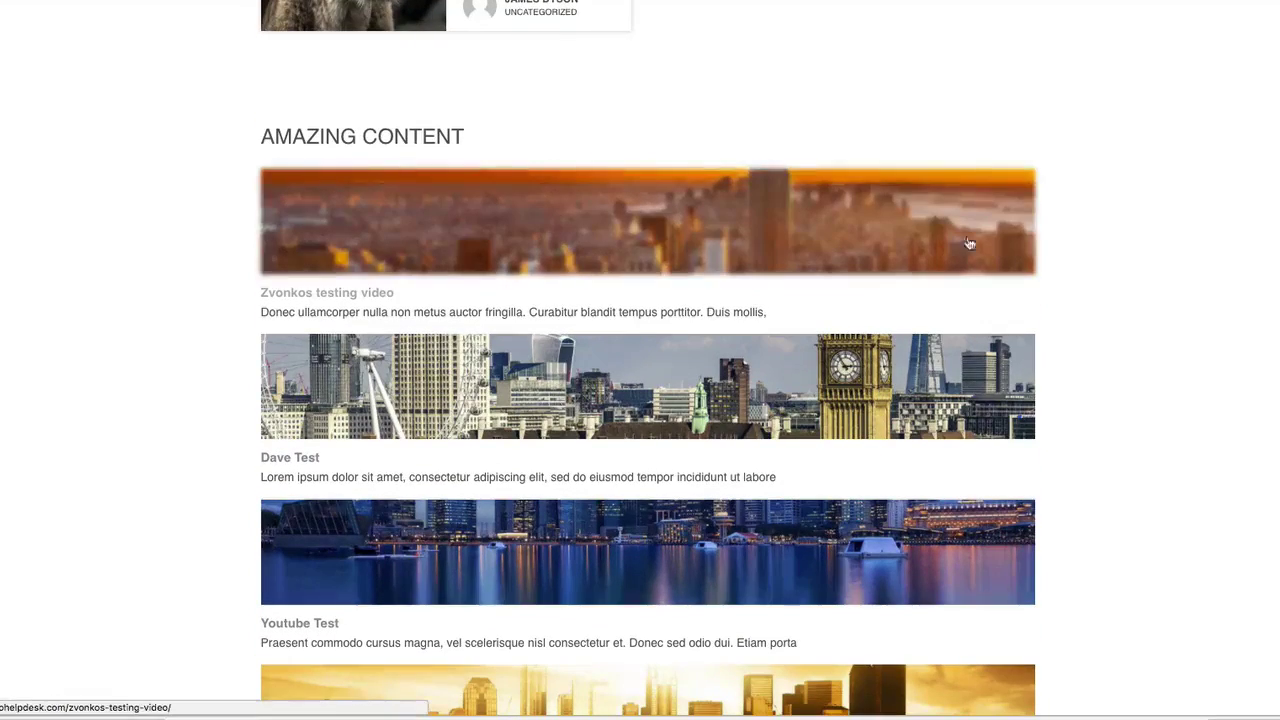
scroll(1092, 320, down, 1)
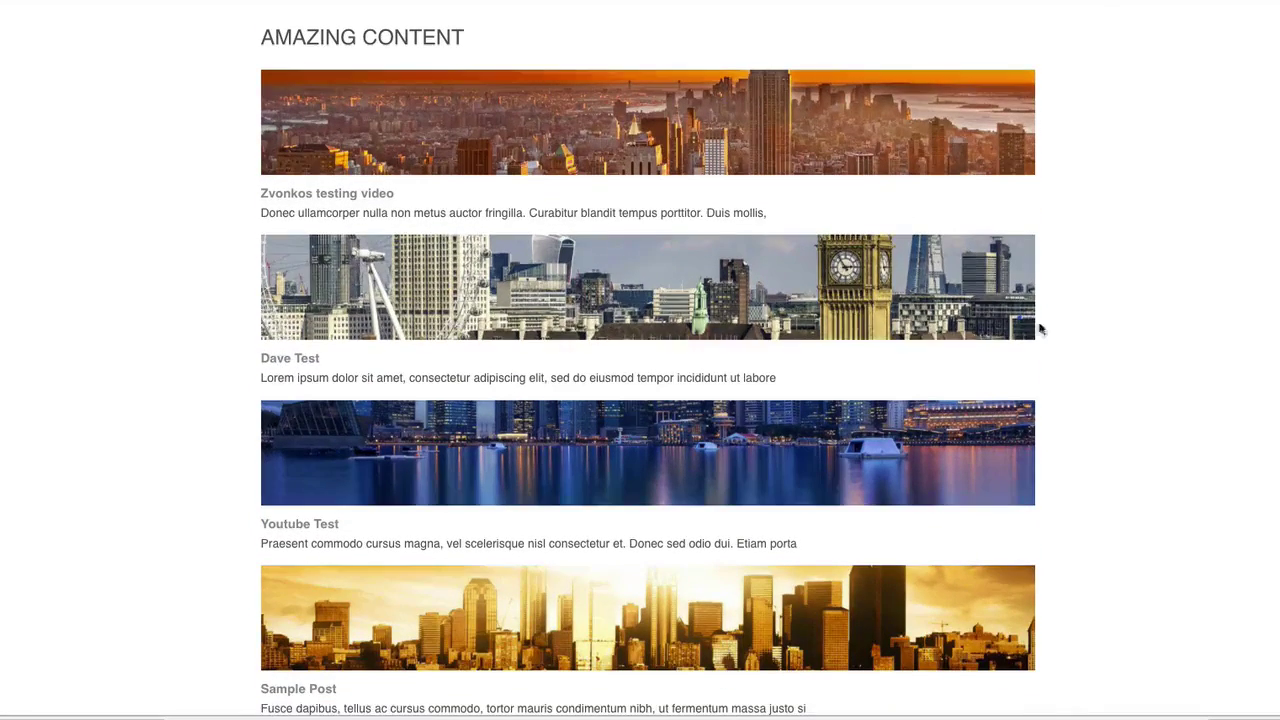
scroll(388, 330, down, 2)
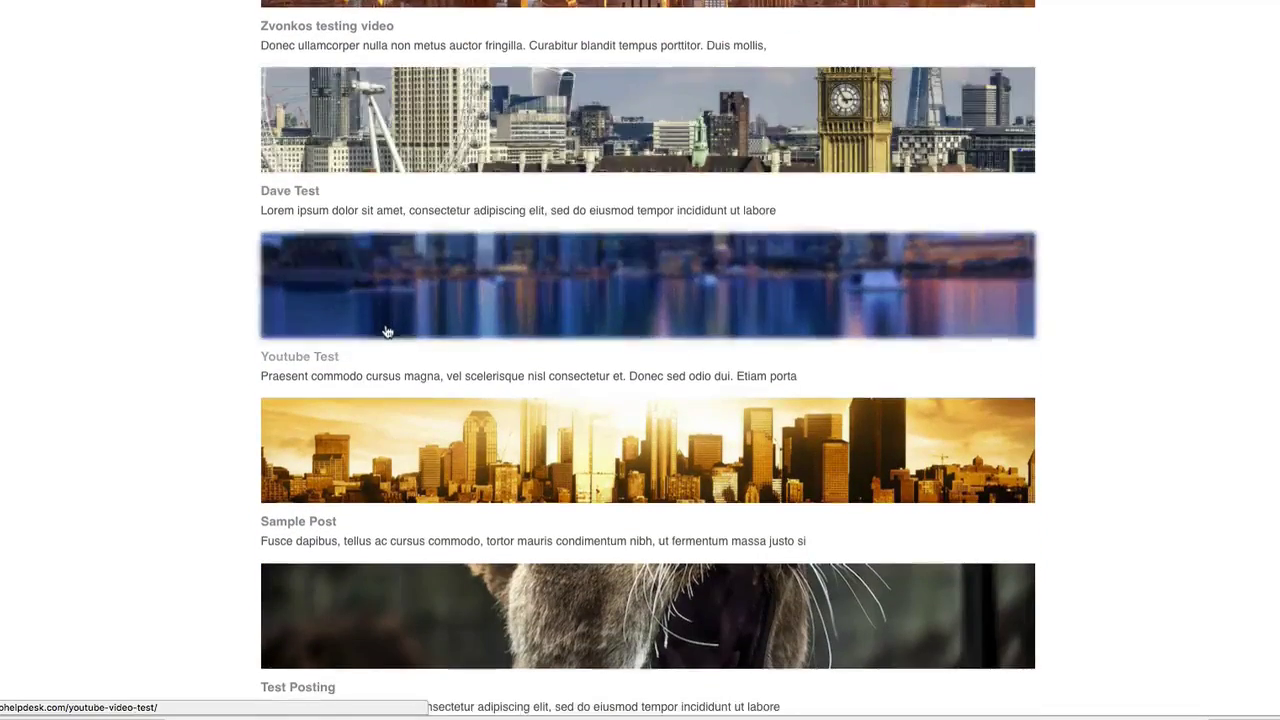
scroll(232, 373, down, 3)
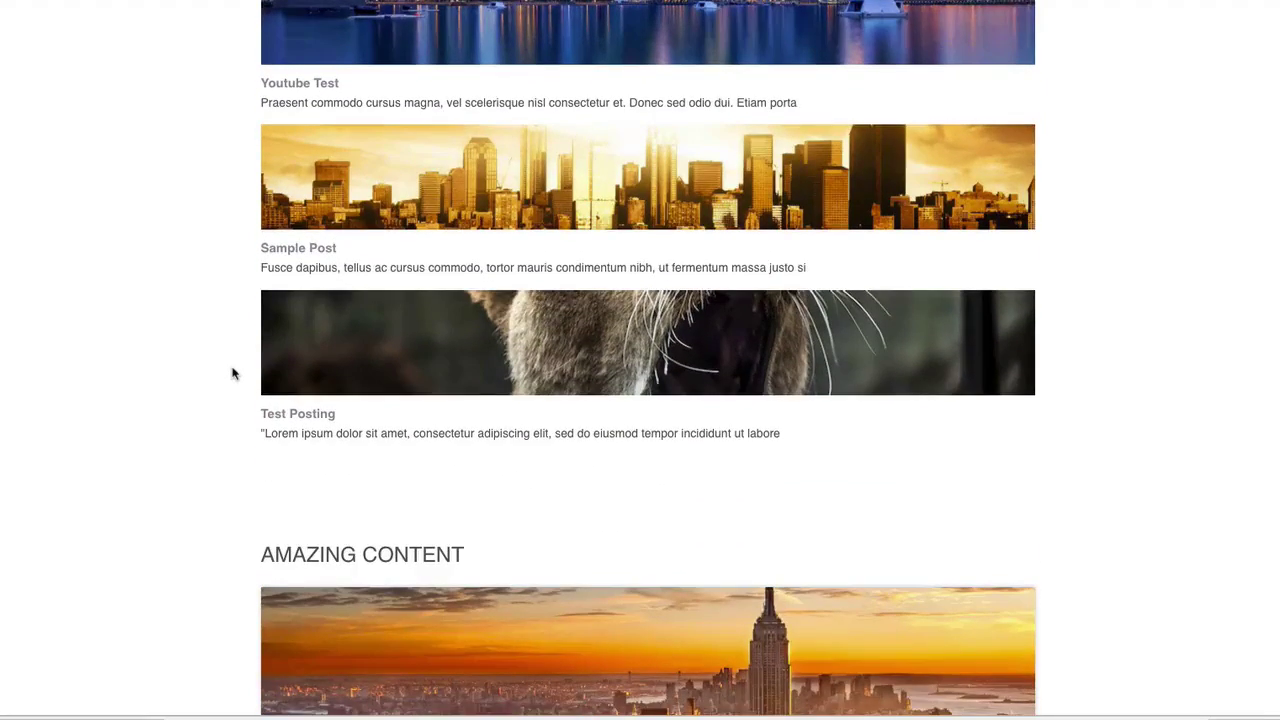
scroll(232, 373, down, 4)
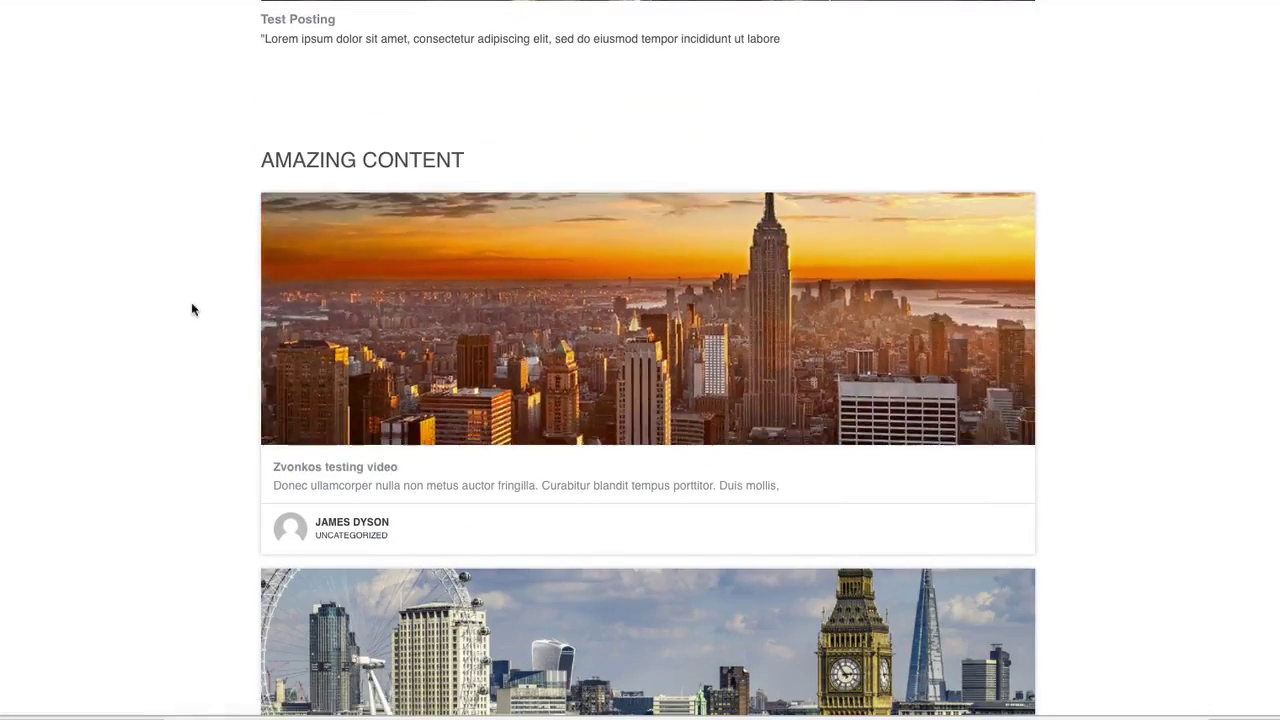
scroll(193, 309, down, 1)
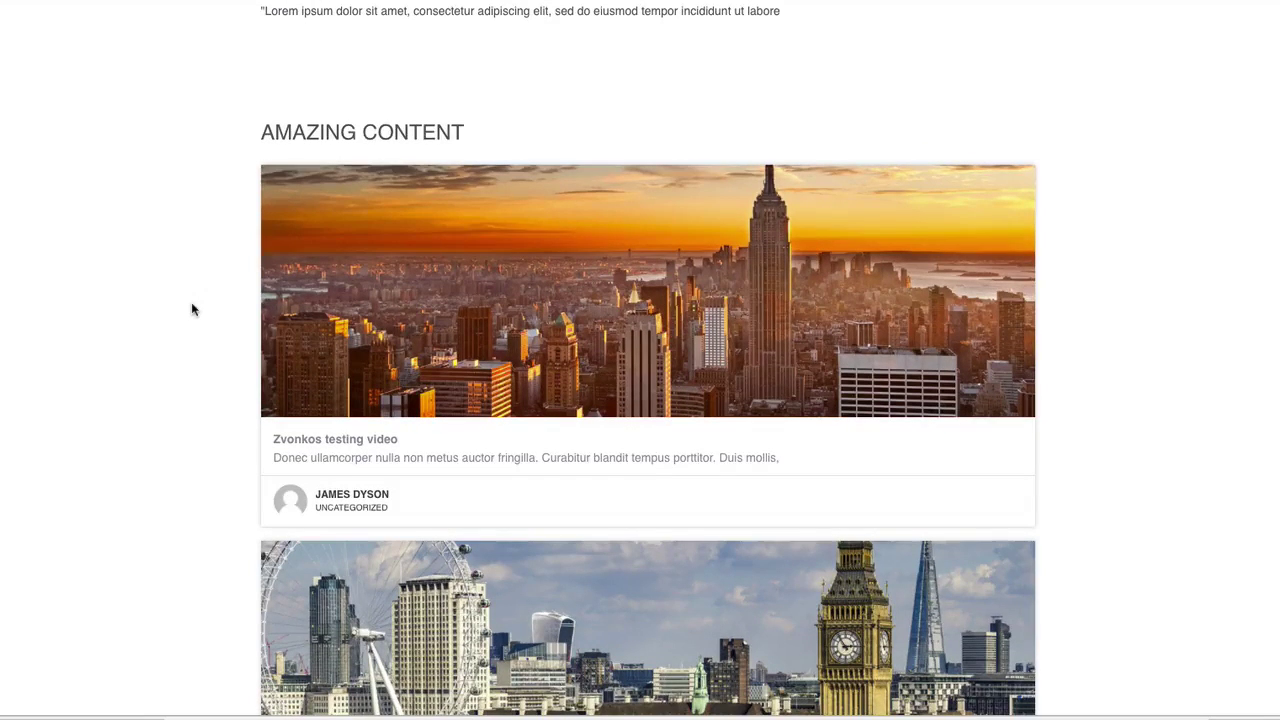
Review the full-width author cards and the thumbnail-list layout on the public page, going back up through the cards for comparison.
scroll(194, 307, down, 4)
scroll(370, 403, down, 4)
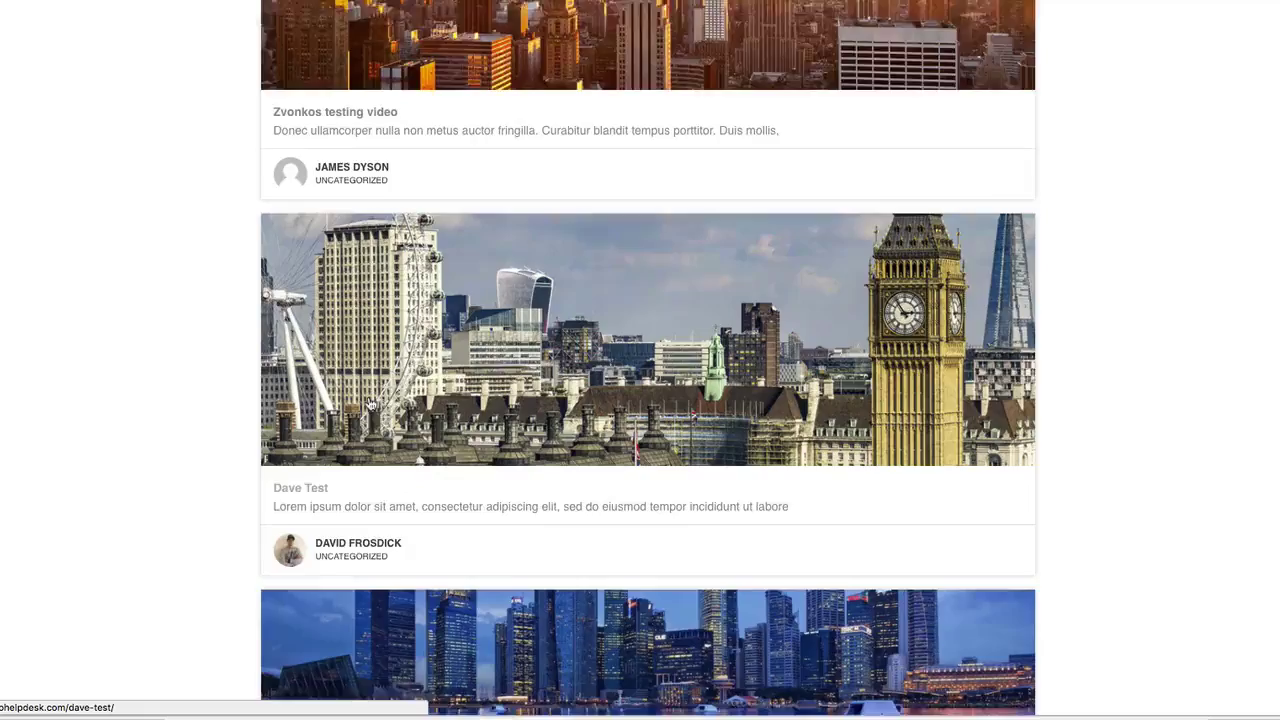
scroll(370, 403, down, 3)
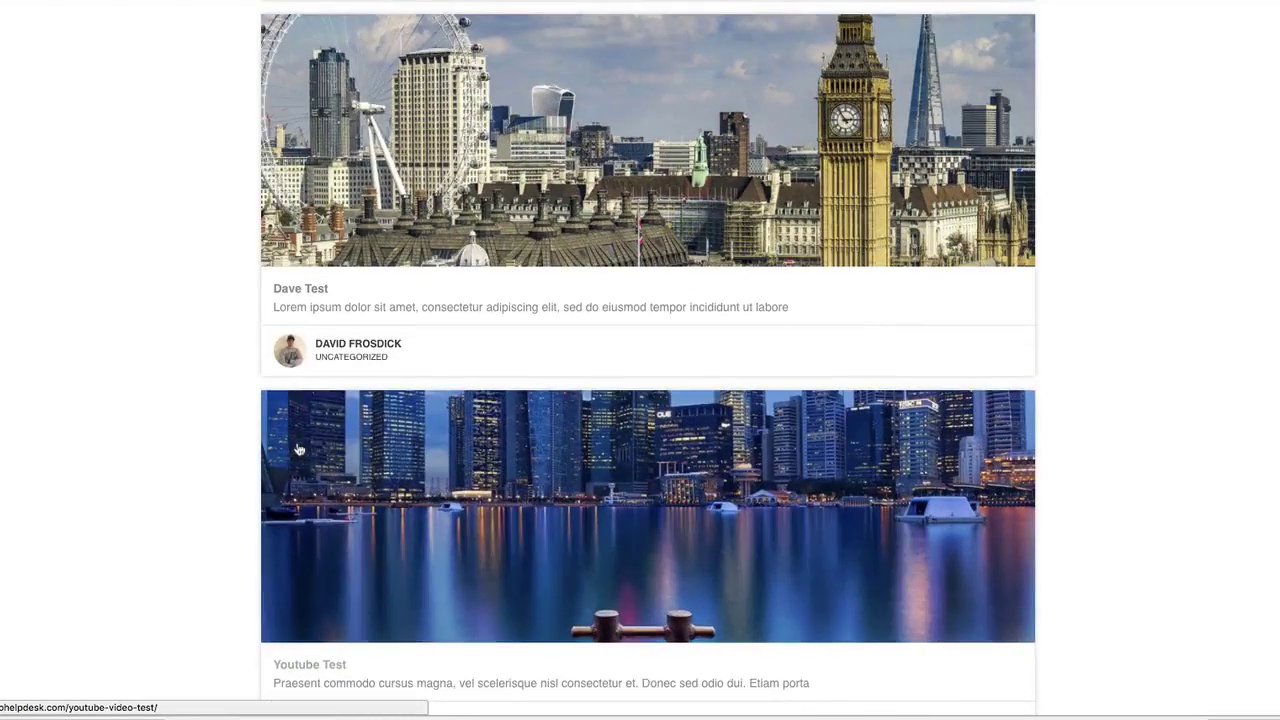
scroll(298, 450, down, 5)
scroll(397, 414, down, 4)
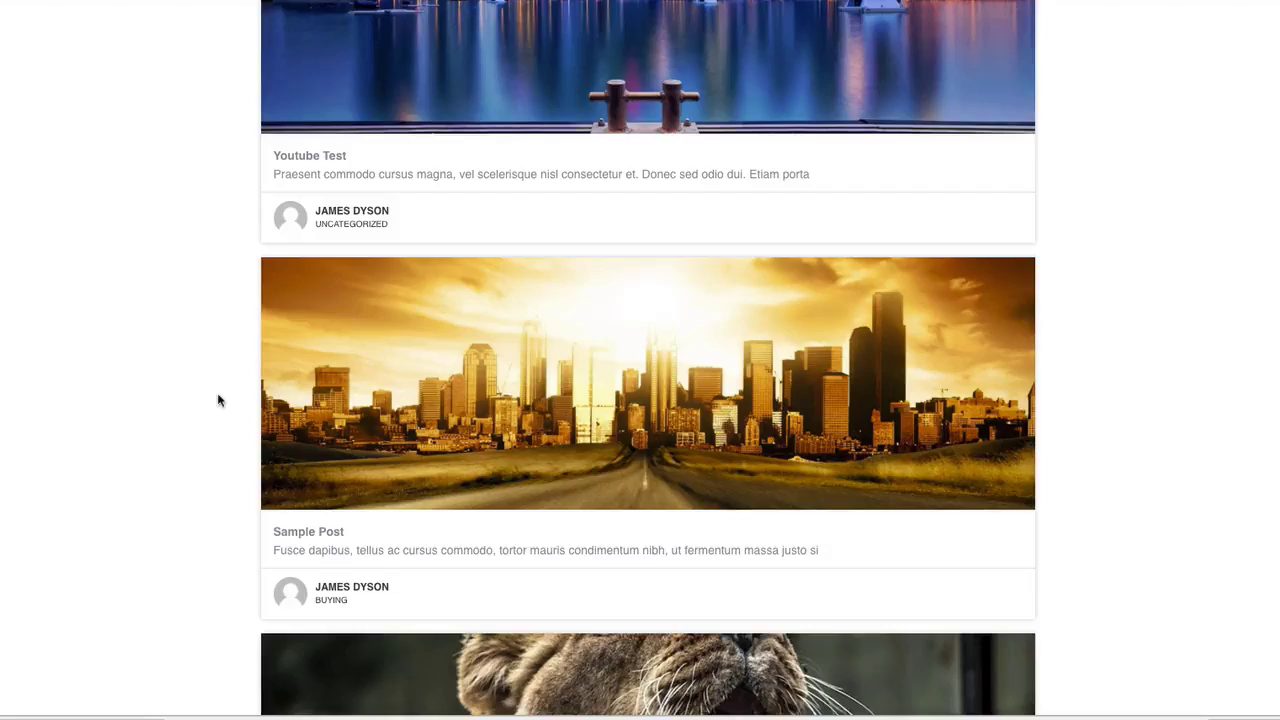
scroll(218, 400, down, 4)
scroll(314, 436, down, 2)
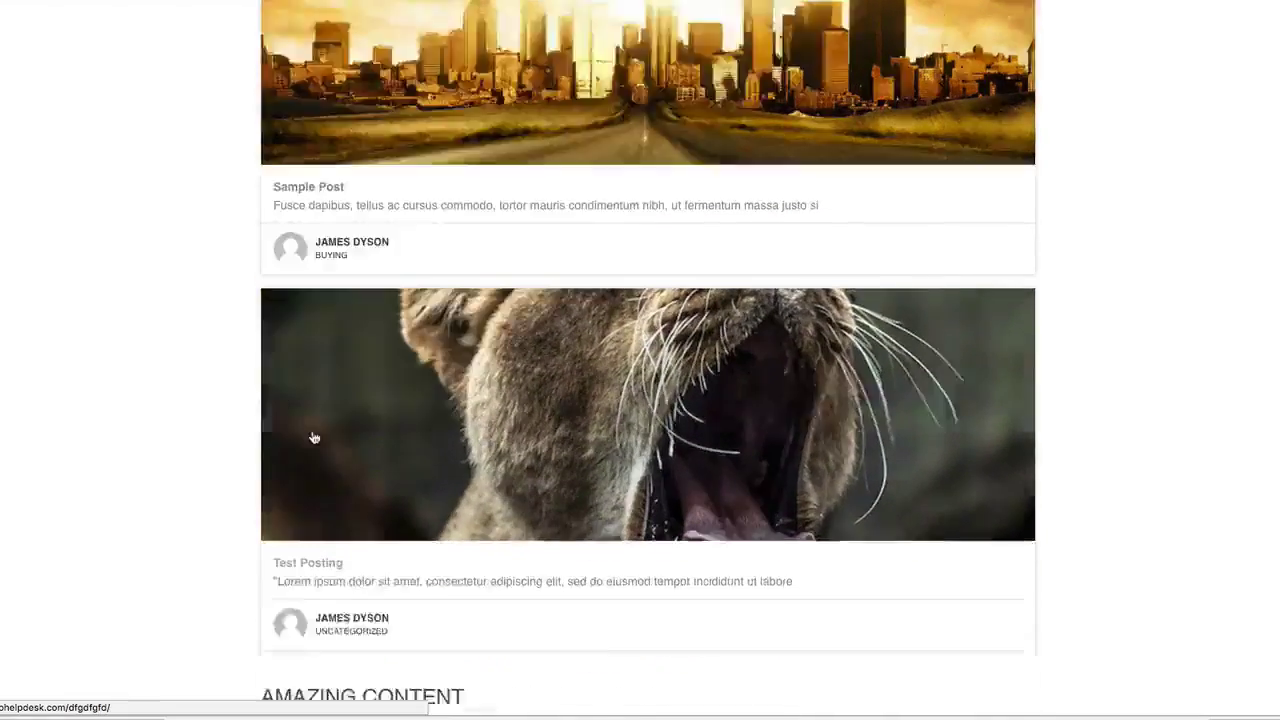
scroll(313, 437, down, 7)
scroll(366, 410, down, 3)
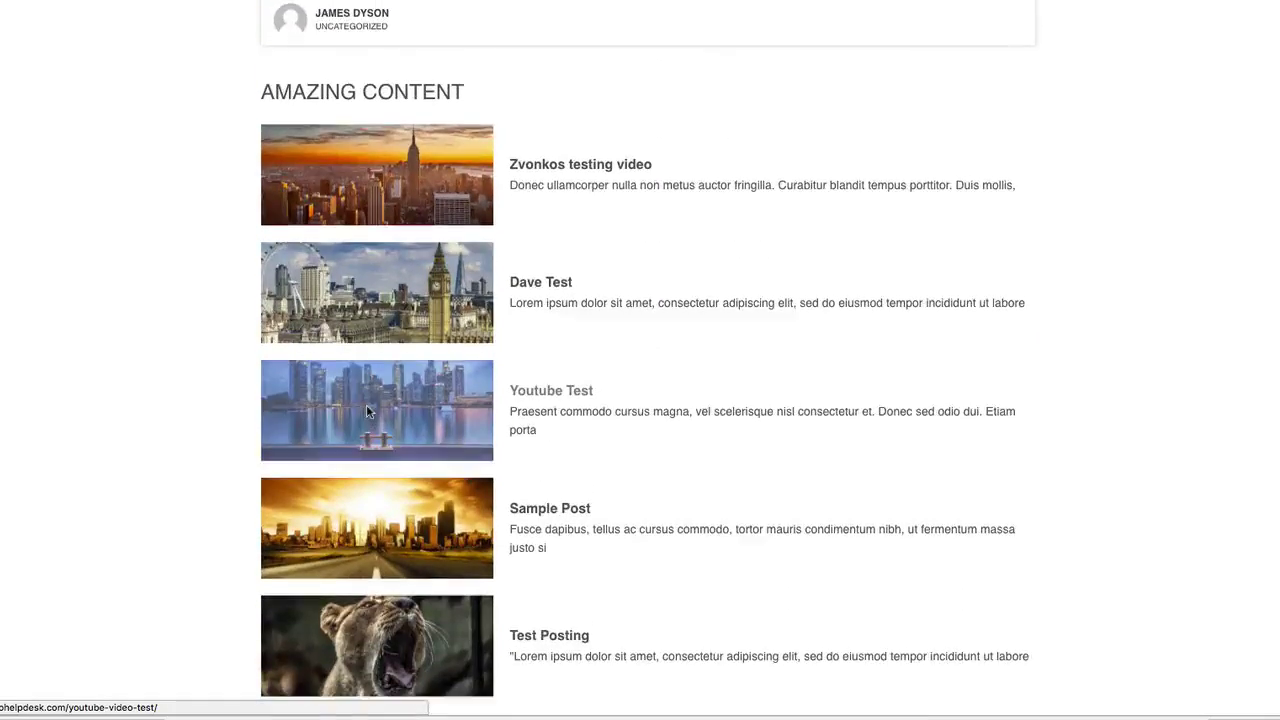
scroll(368, 412, up, 10)
scroll(542, 461, up, 5)
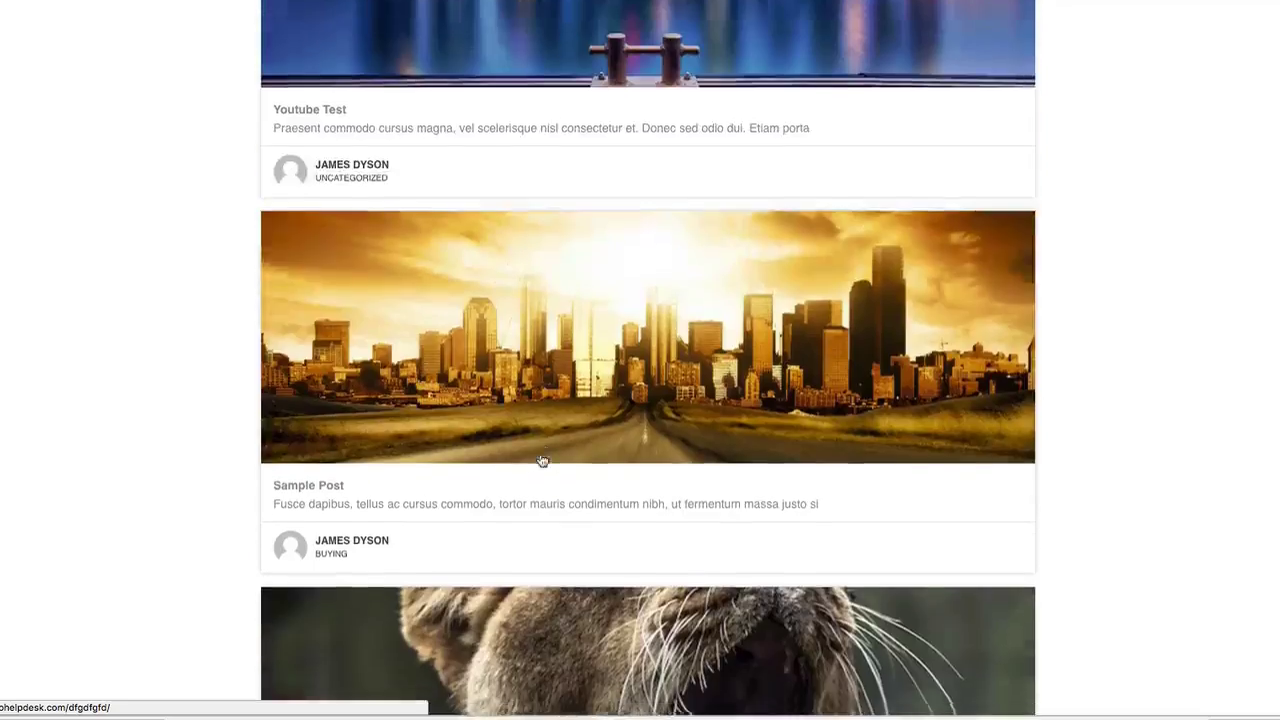
scroll(571, 309, up, 7)
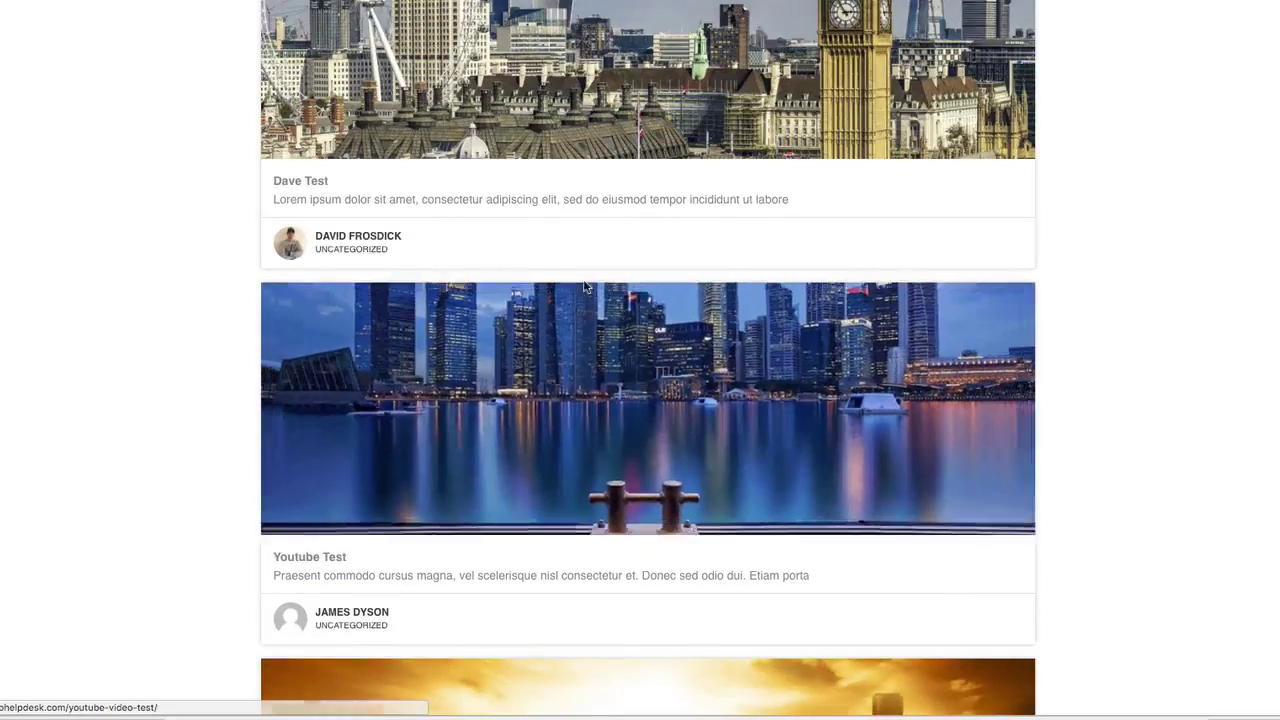
scroll(585, 287, up, 3)
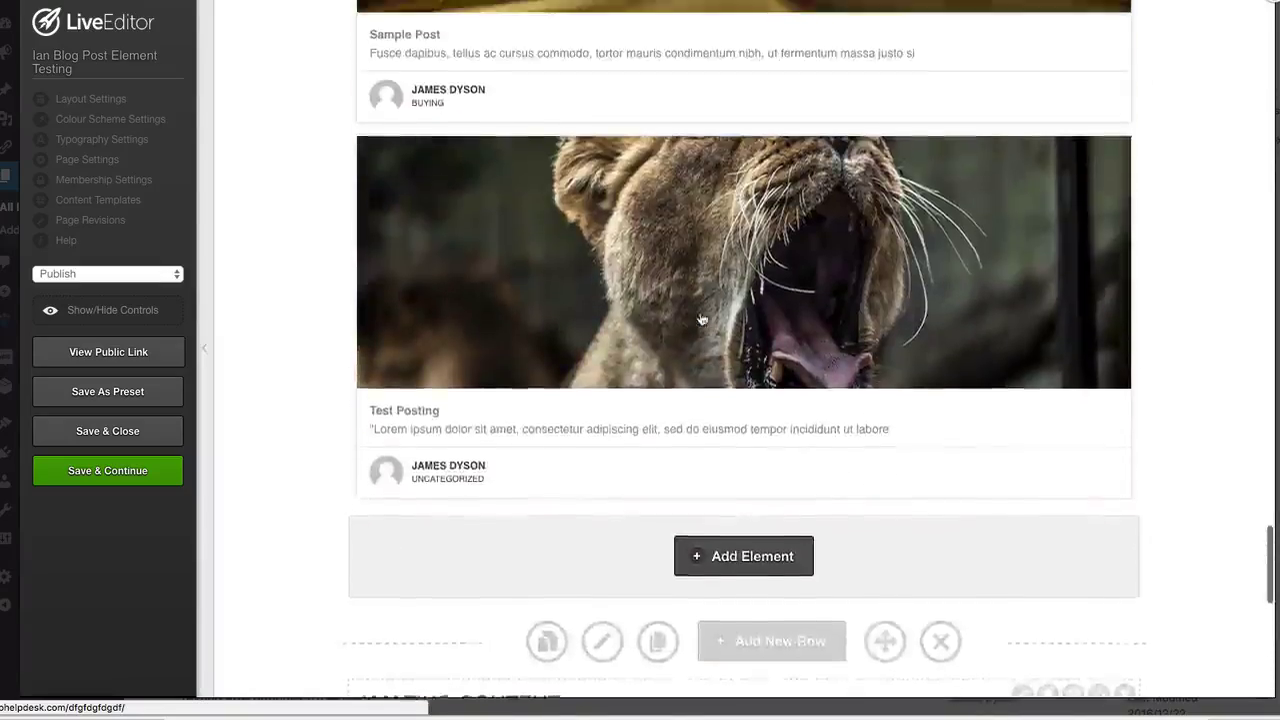
Set the full-width author-card blog posts element to 3 posts per row in the page editor and apply the change.
scroll(702, 320, up, 15)
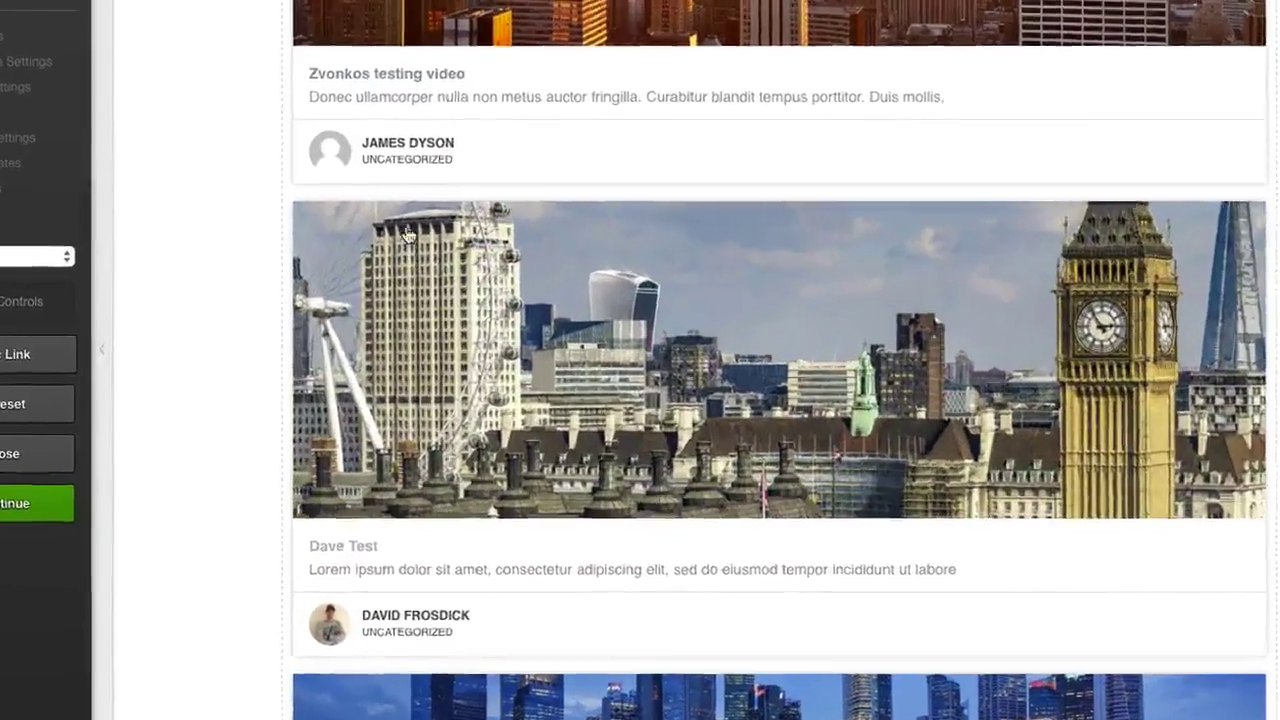
scroll(577, 377, up, 5)
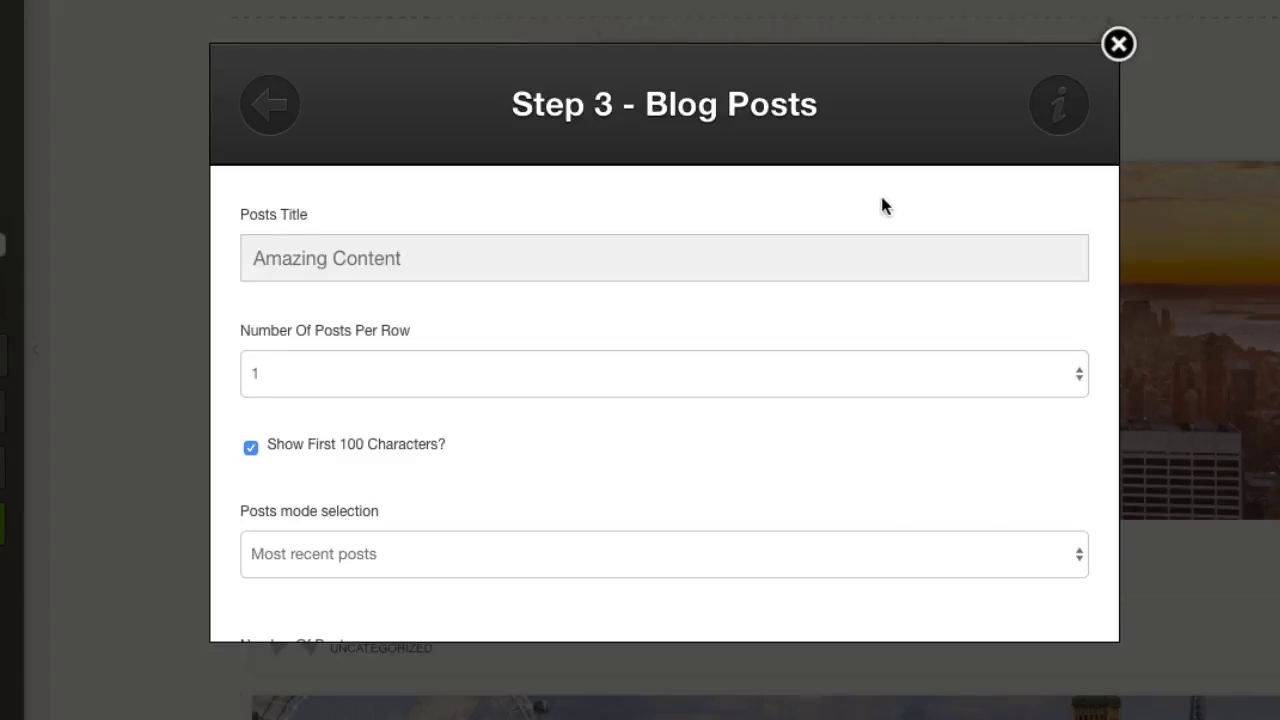
scroll(872, 198, down, 3)
click(513, 218)
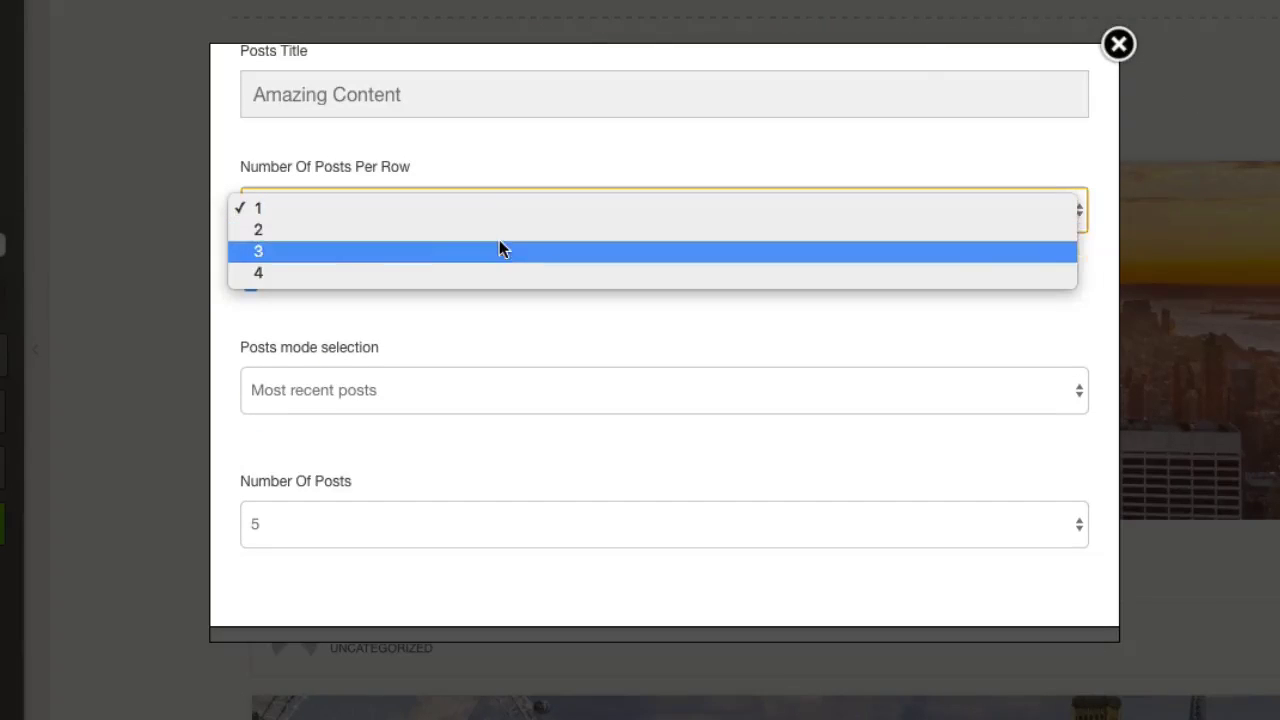
key(Escape)
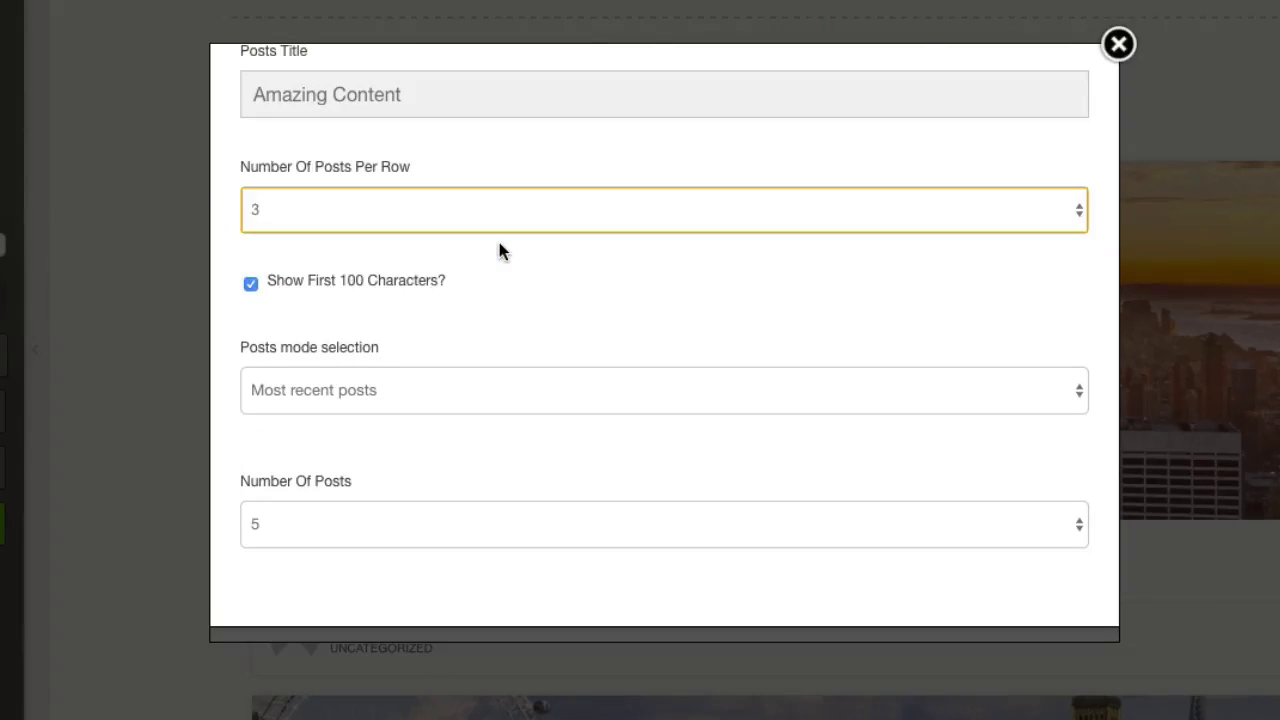
scroll(686, 277, down, 1)
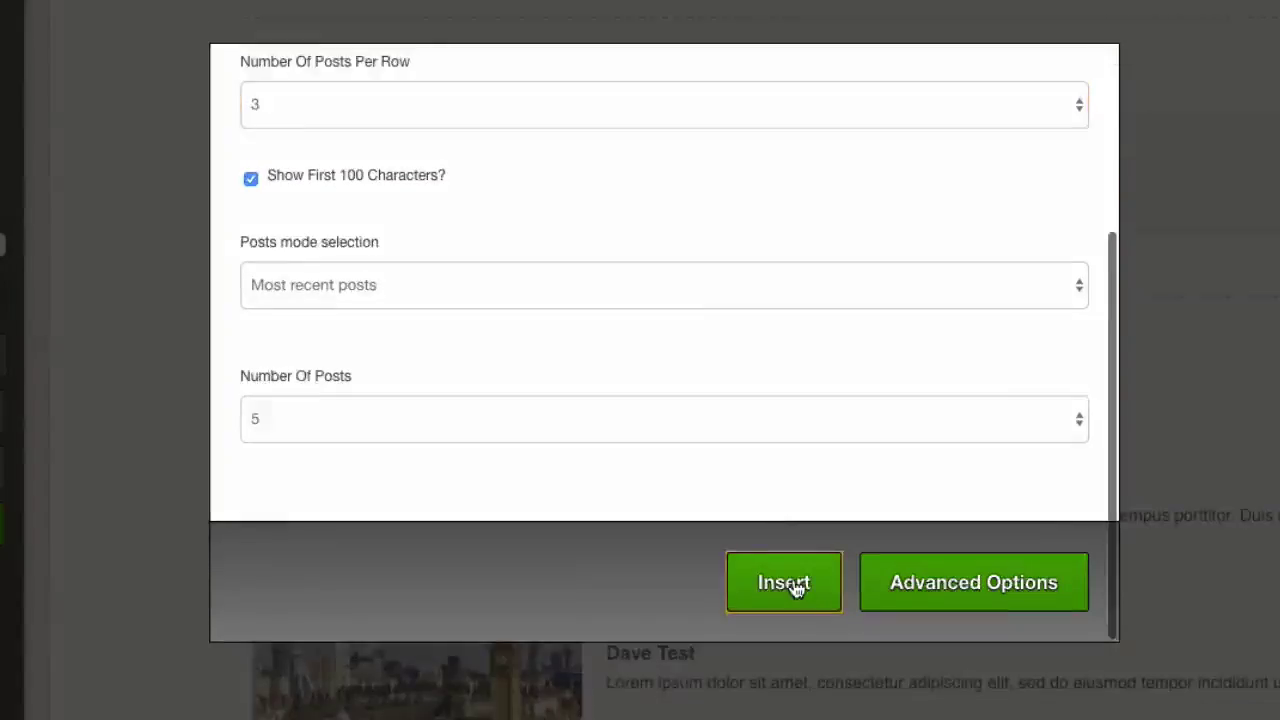
click(794, 586)
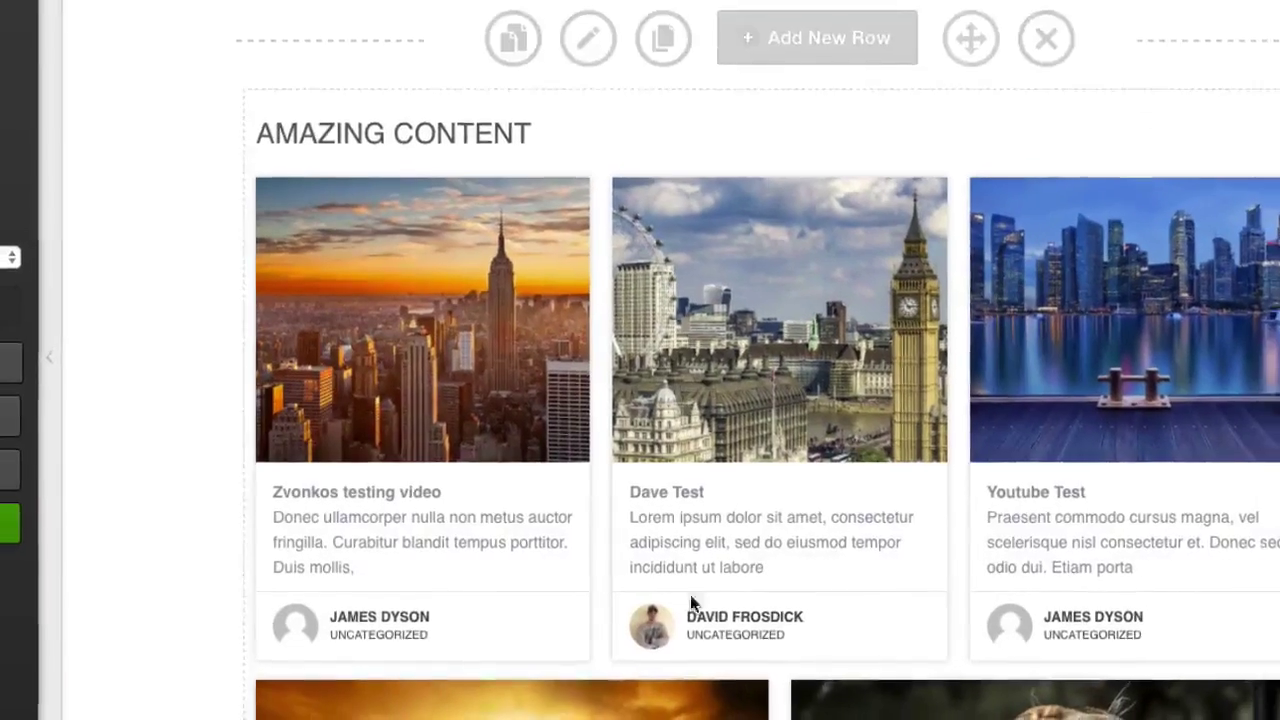
Set the full-width image-strip blog posts element above the author cards to 3 posts per row and apply the change.
scroll(127, 375, down, 2)
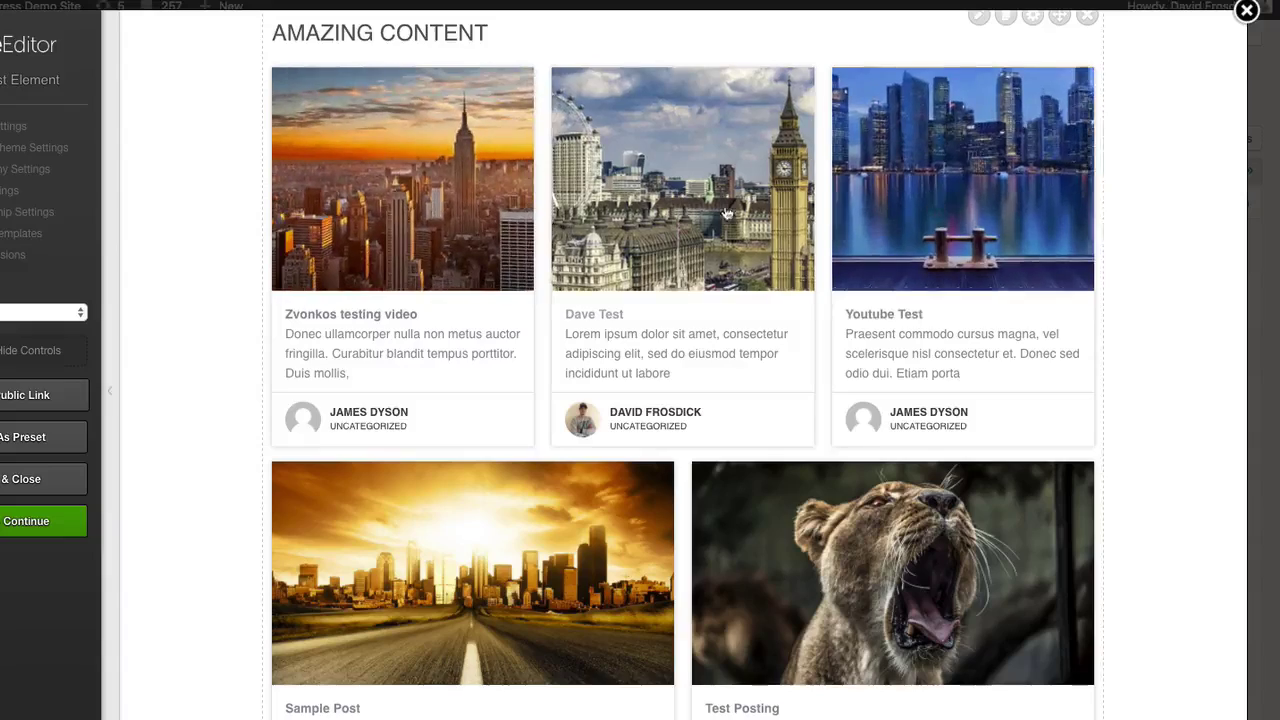
scroll(446, 528, down, 1)
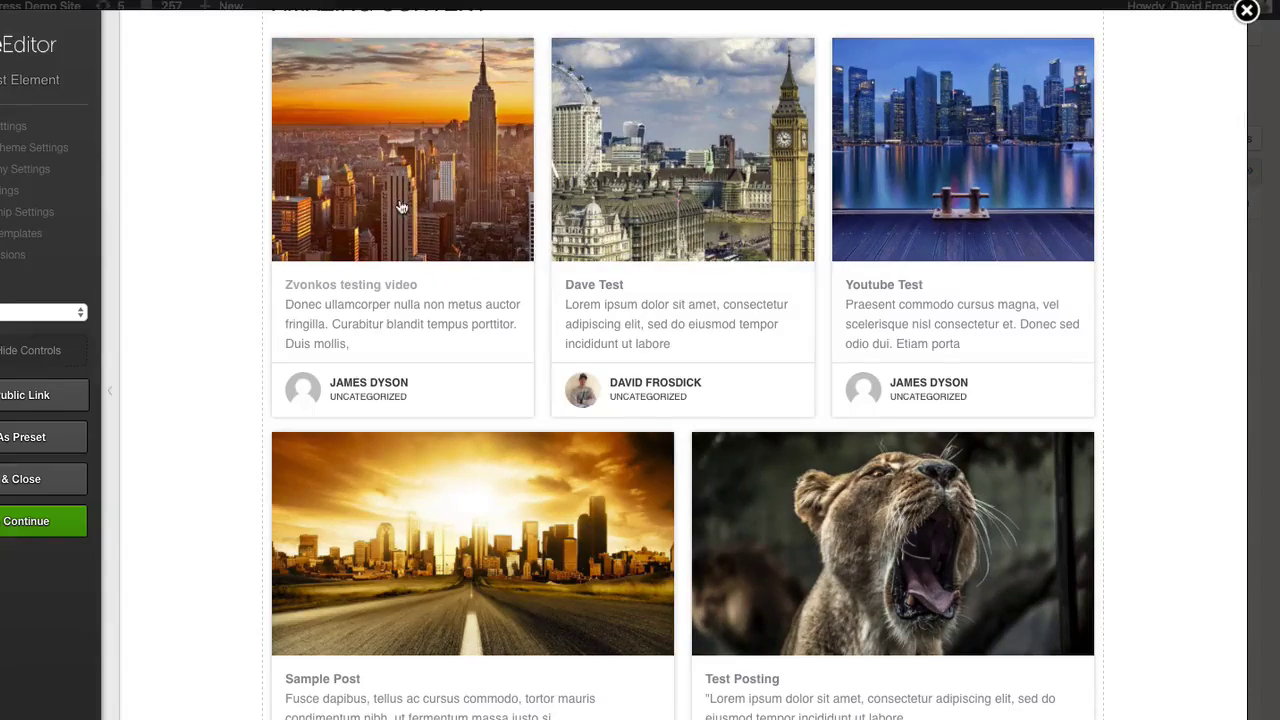
scroll(243, 294, down, 1)
scroll(243, 294, up, 2)
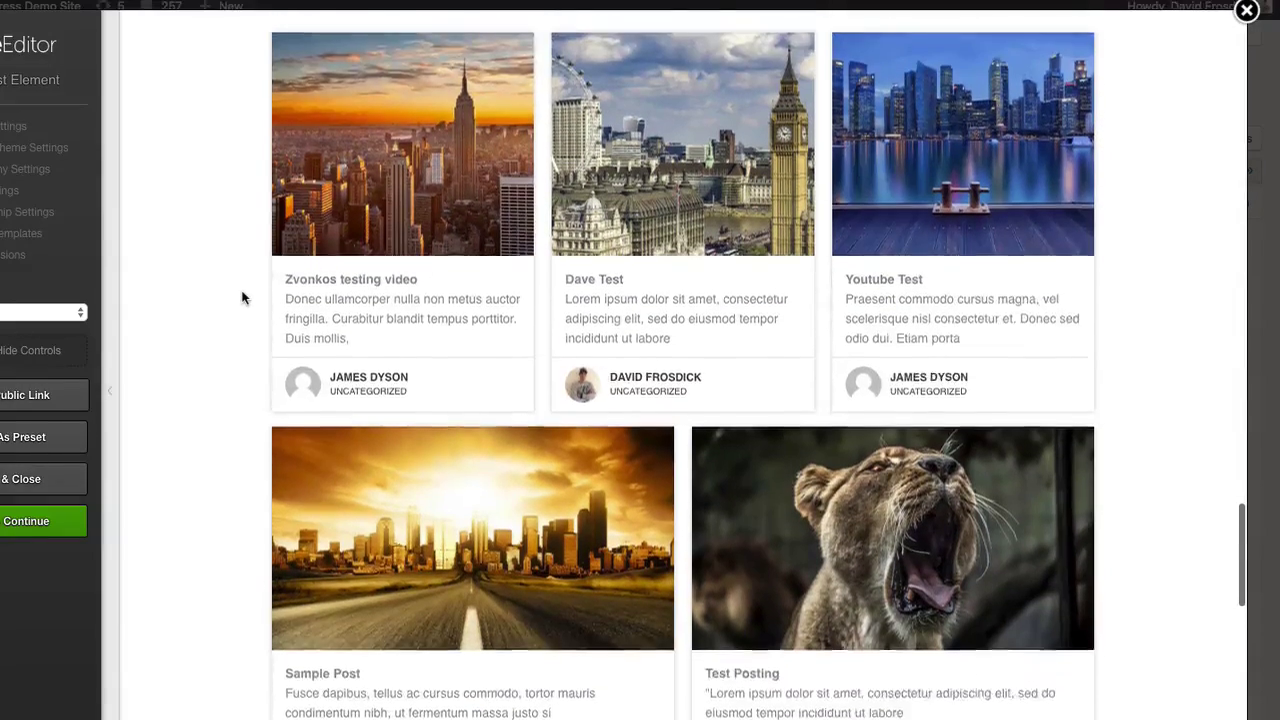
scroll(243, 298, up, 1)
scroll(243, 298, up, 15)
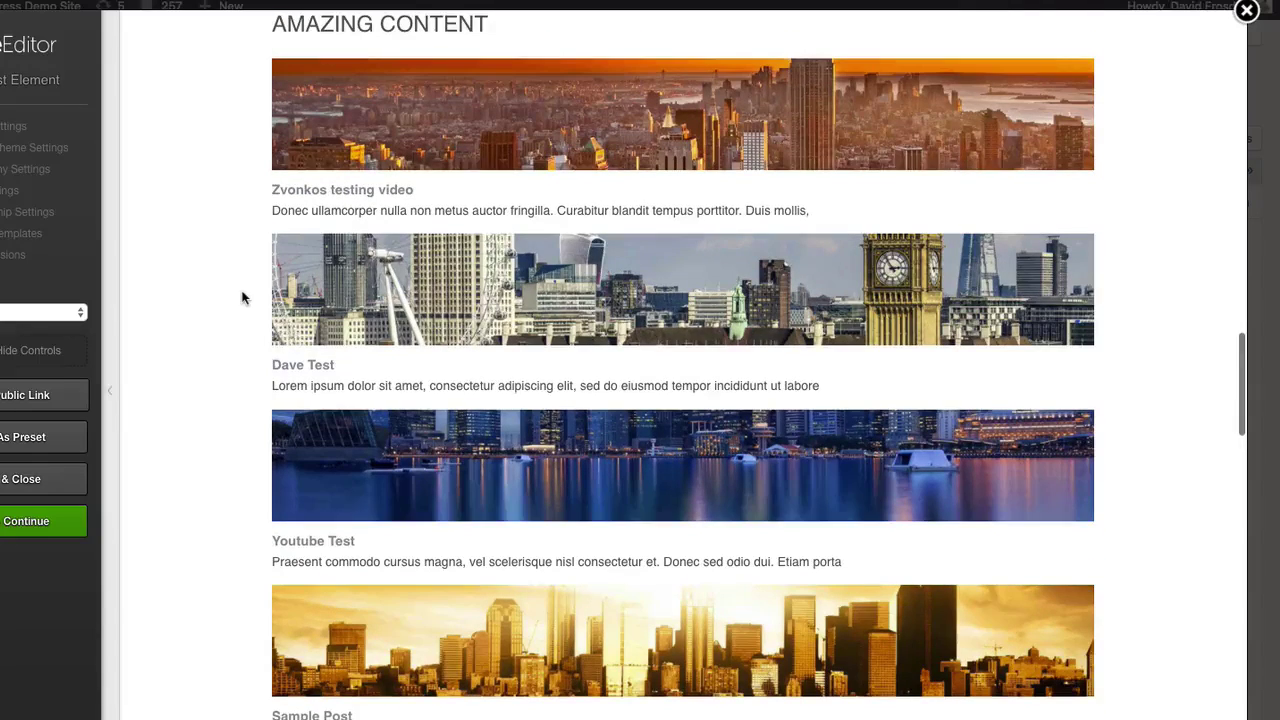
scroll(811, 200, up, 2)
click(980, 101)
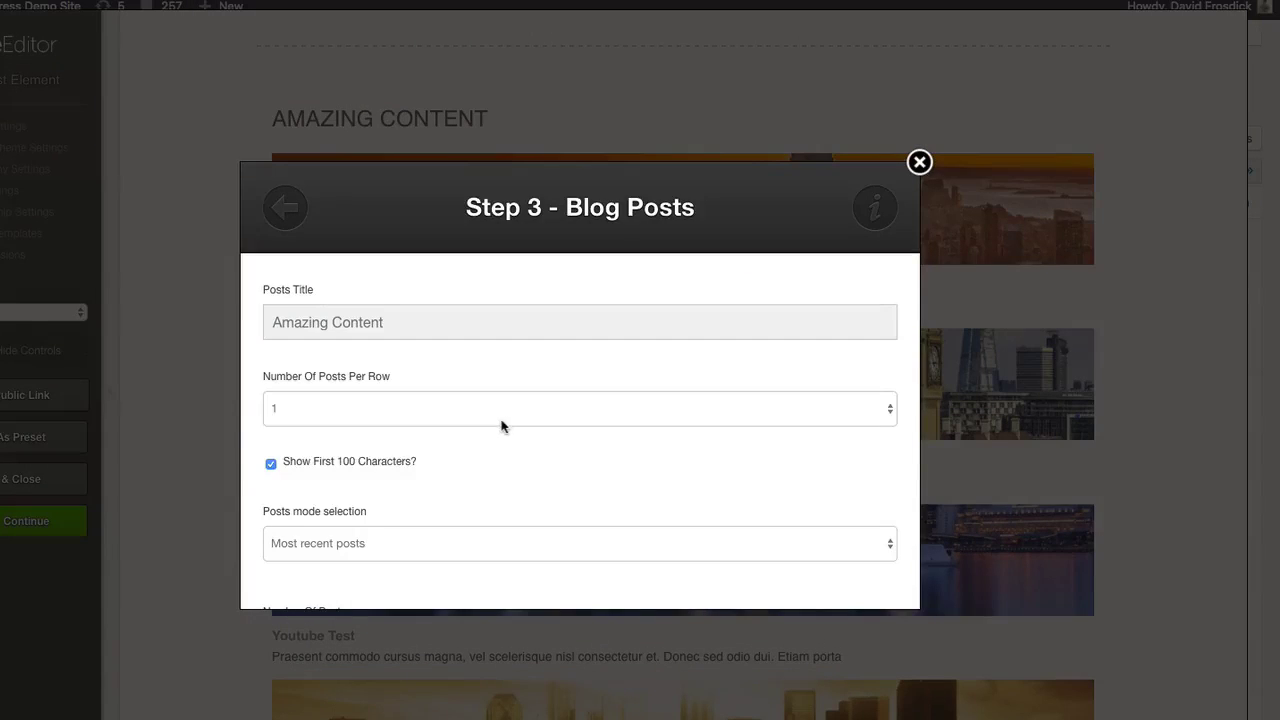
click(500, 422)
click(489, 443)
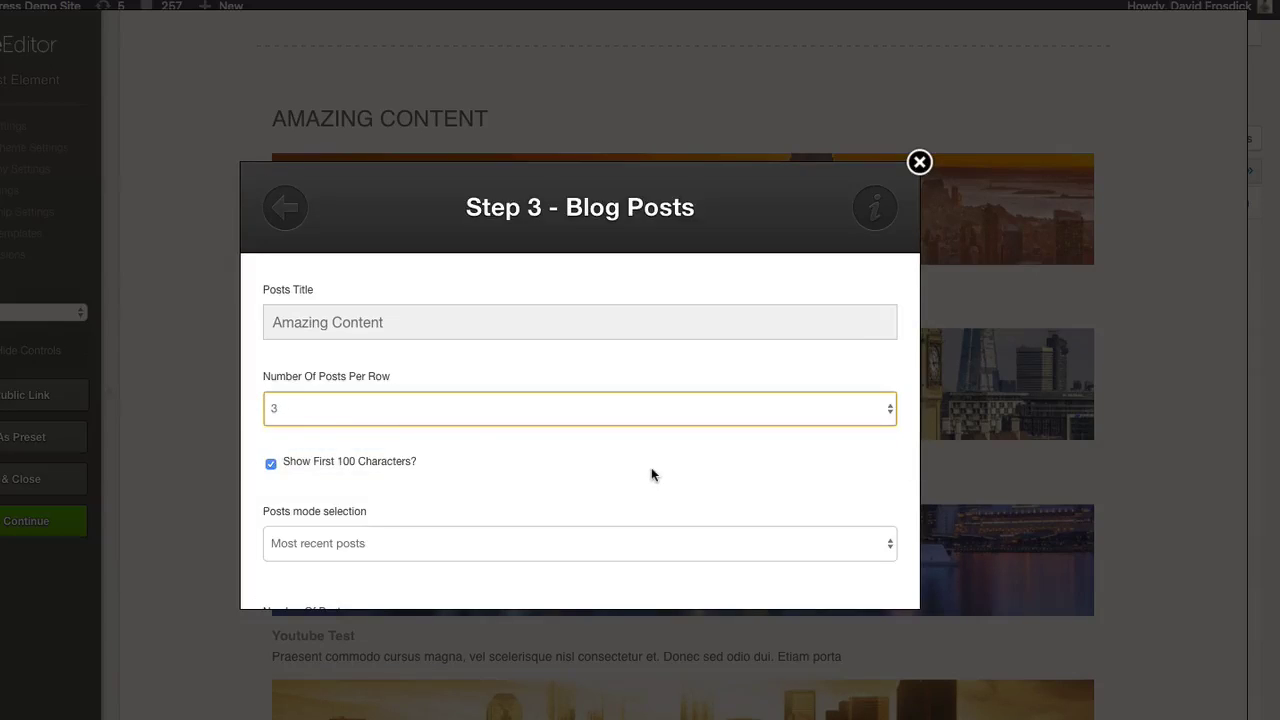
scroll(654, 474, down, 3)
click(668, 560)
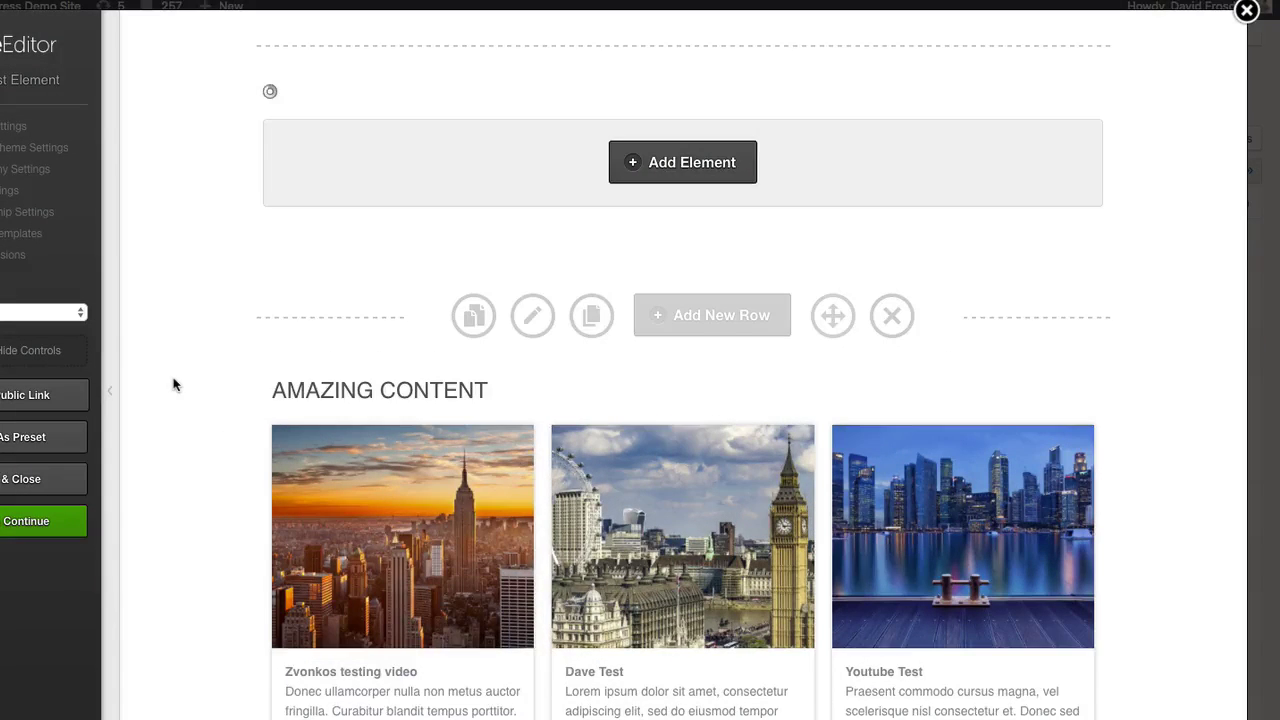
Switch the posts mode of the three-column author-card element to Selectable Posts and examine its posts selection lists.
scroll(173, 385, up, 1)
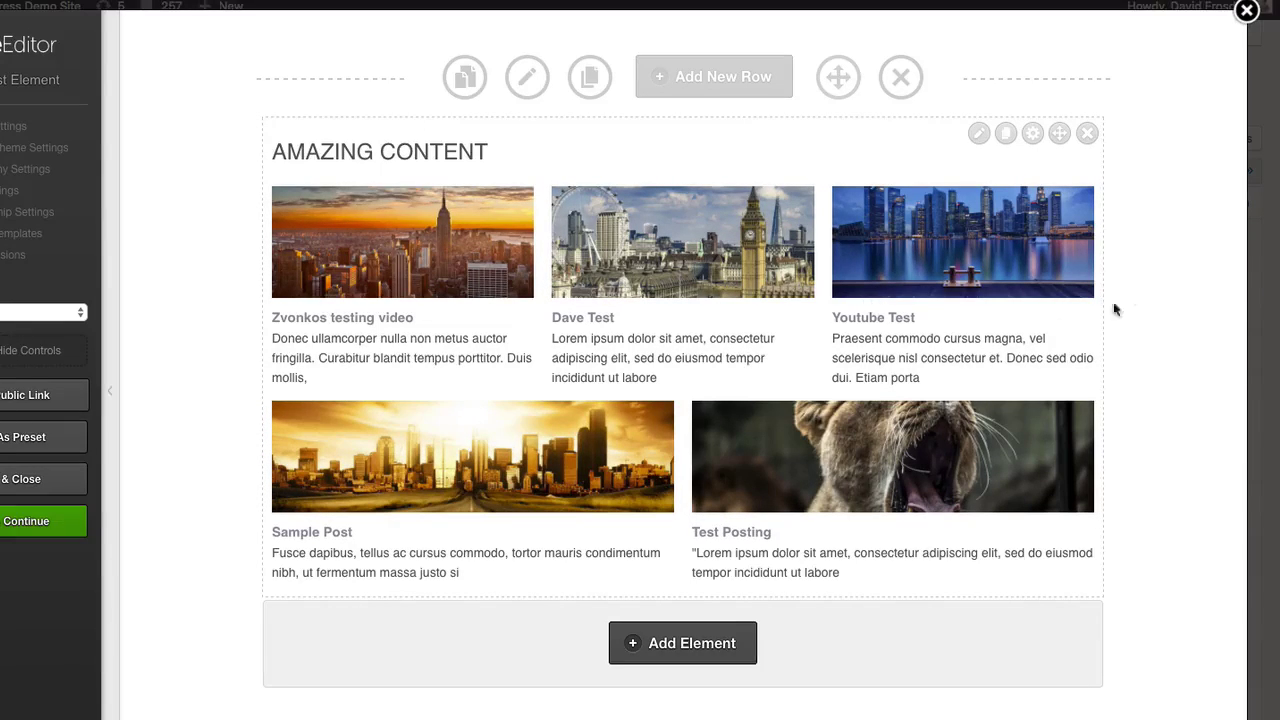
scroll(1137, 289, down, 8)
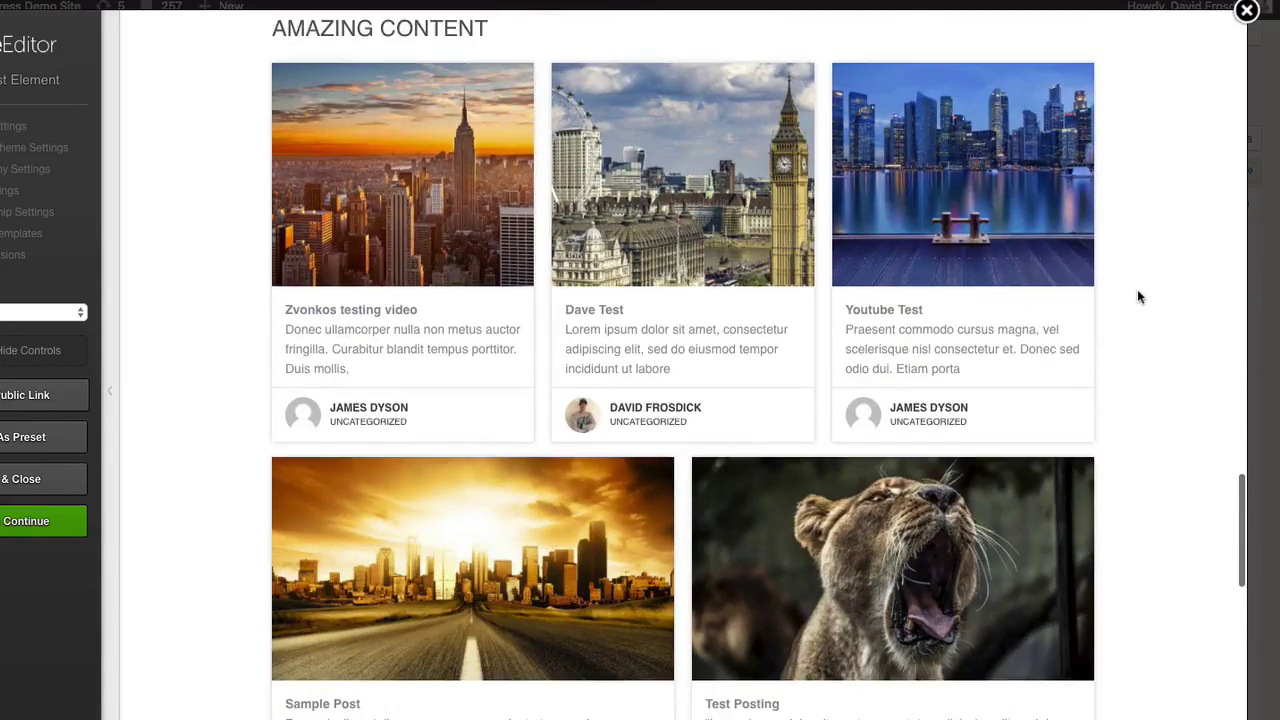
scroll(1137, 297, up, 1)
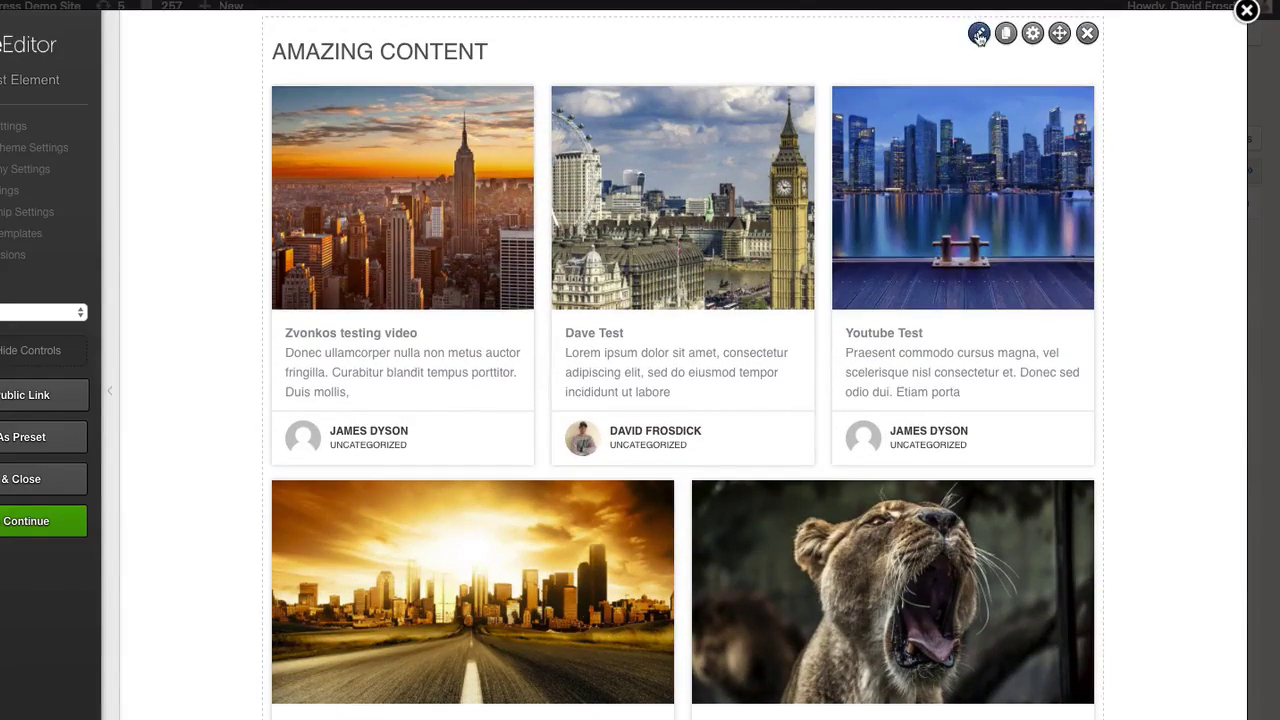
click(979, 34)
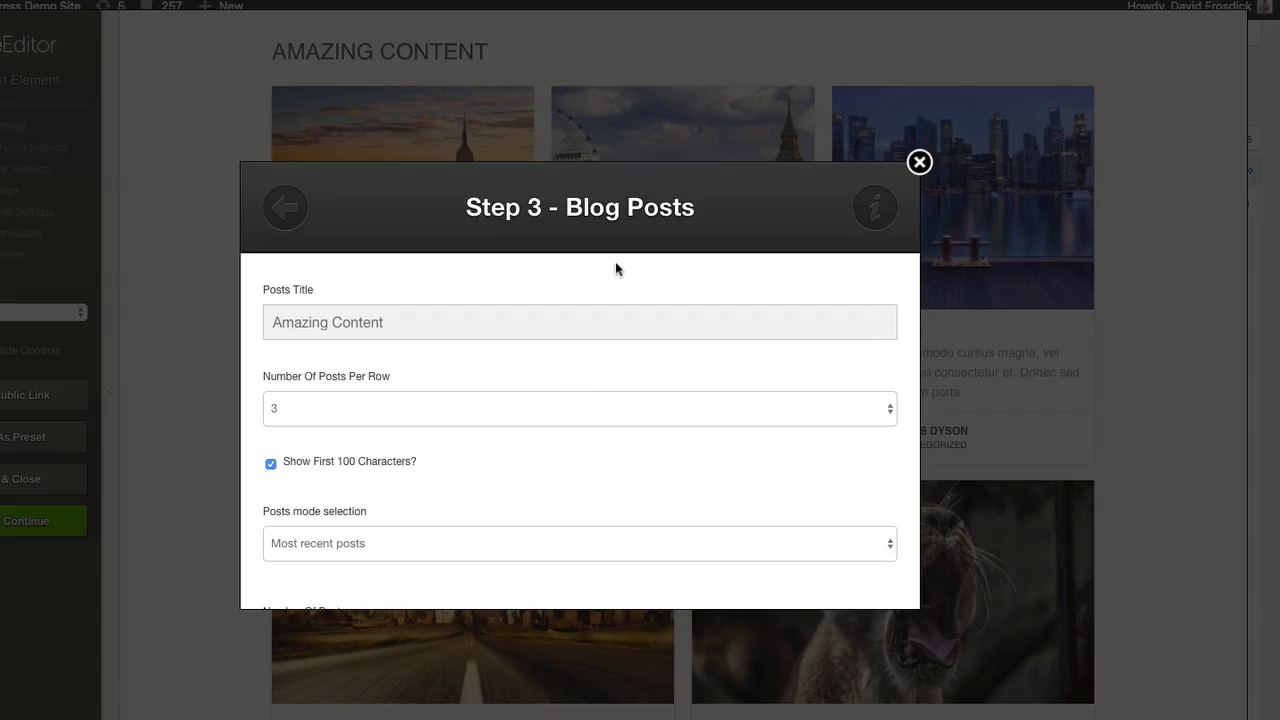
scroll(616, 268, down, 2)
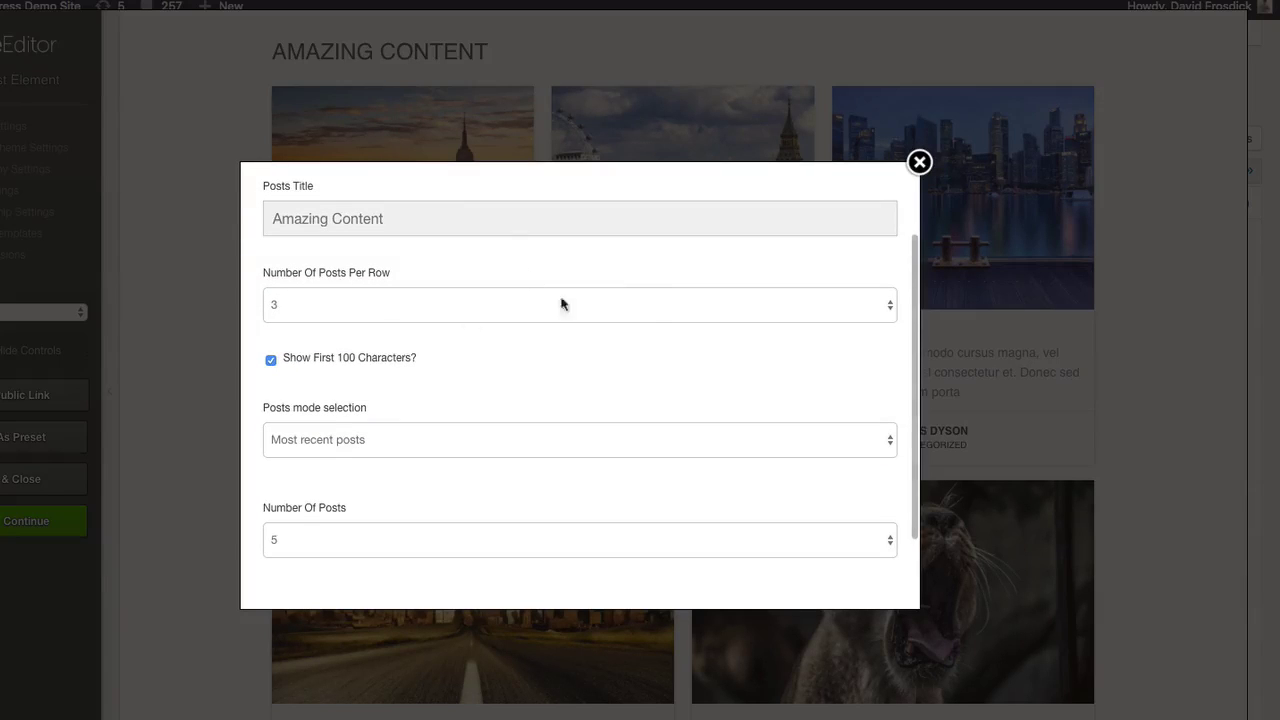
scroll(630, 320, down, 2)
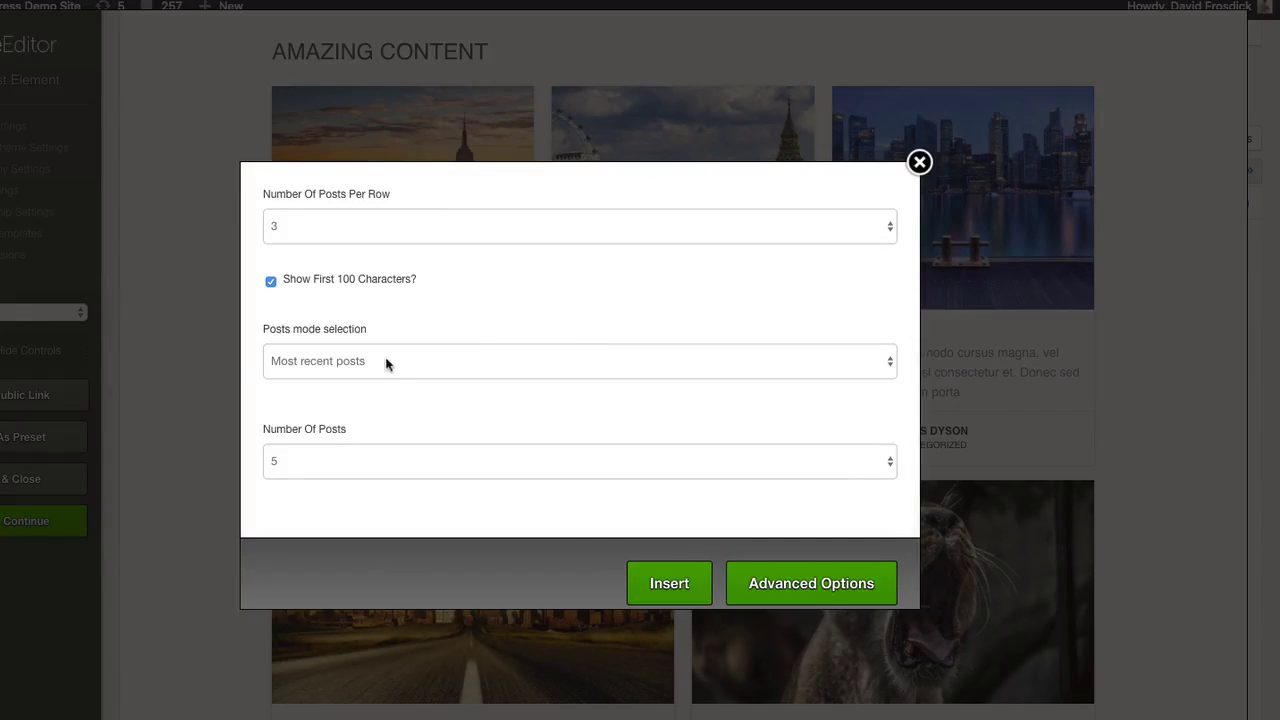
click(386, 362)
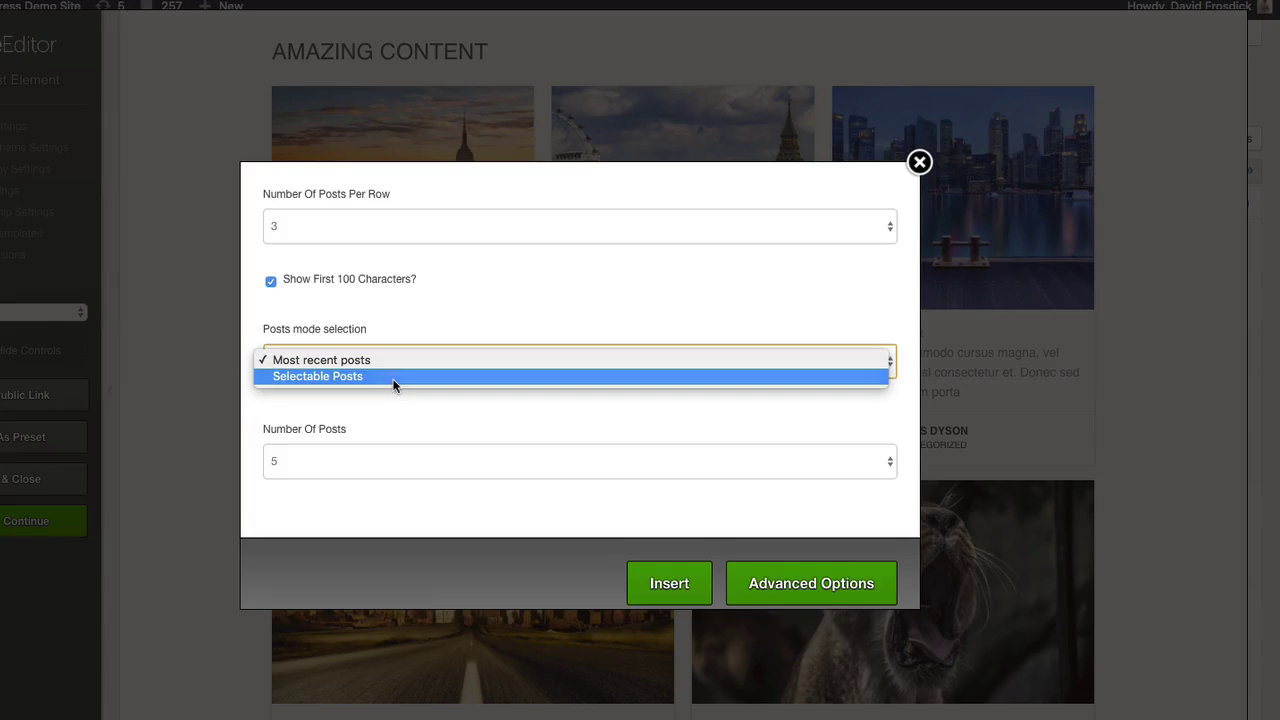
click(393, 377)
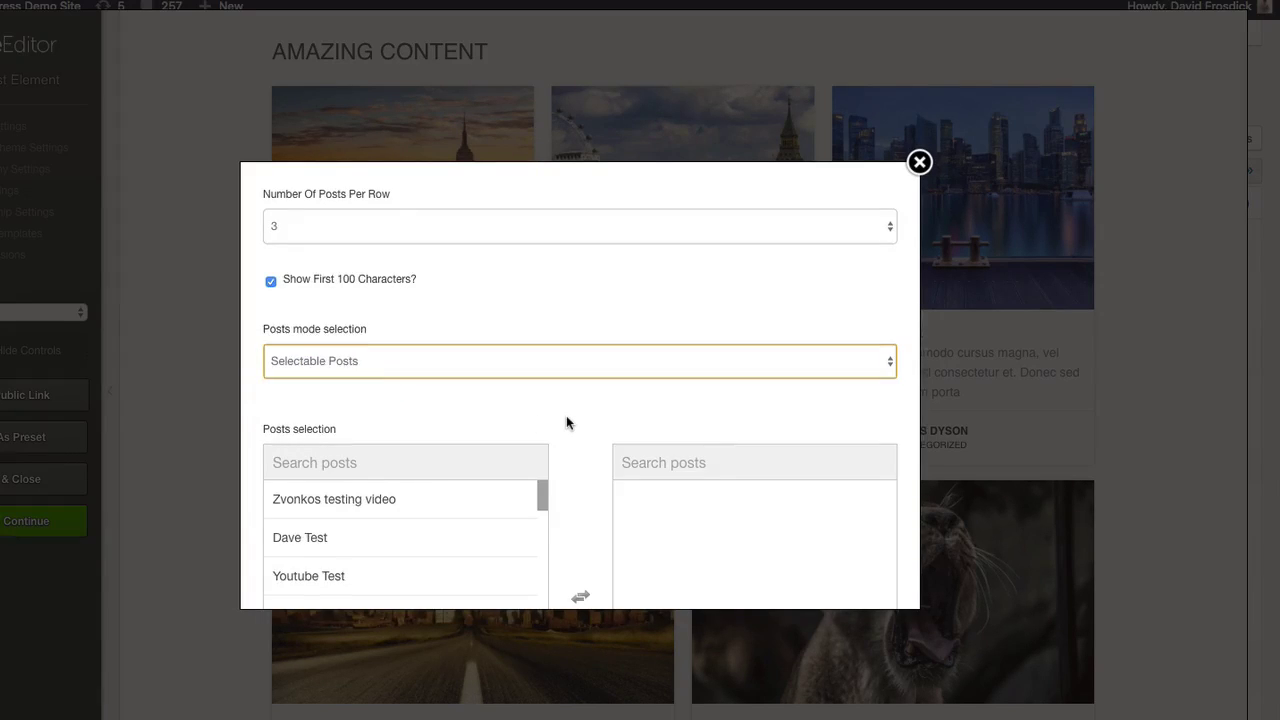
scroll(566, 423, down, 2)
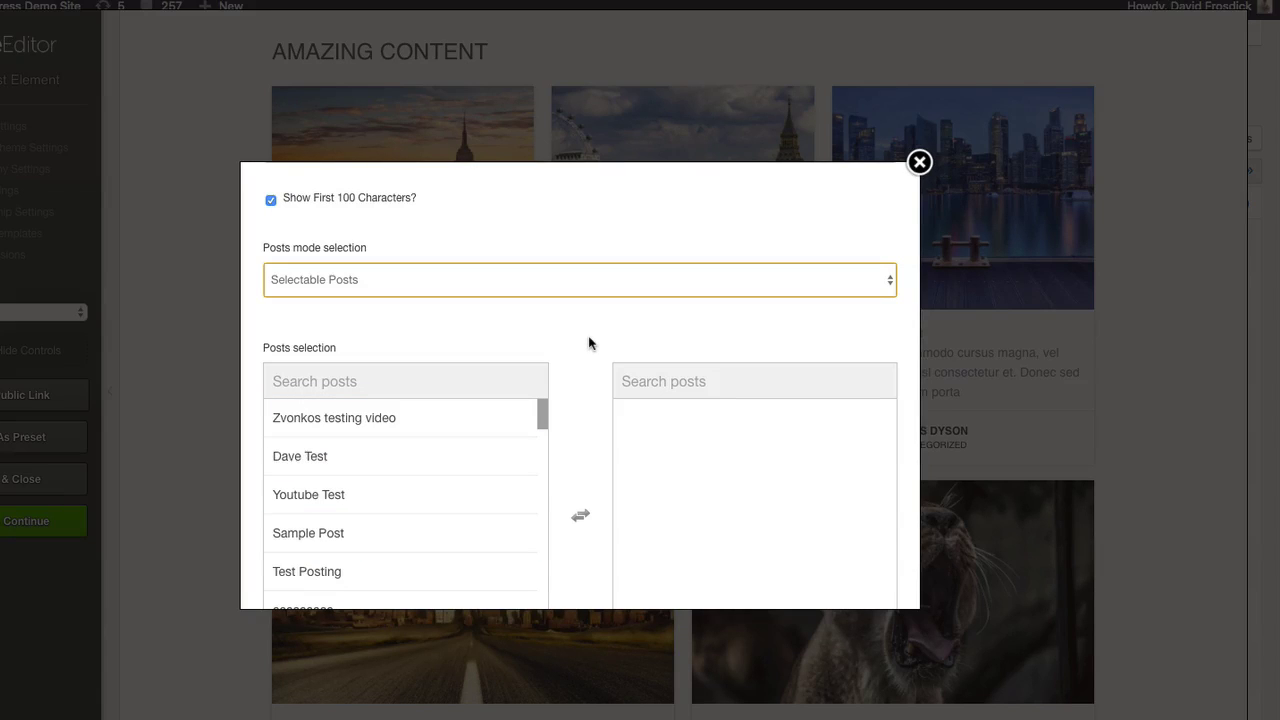
scroll(593, 332, down, 4)
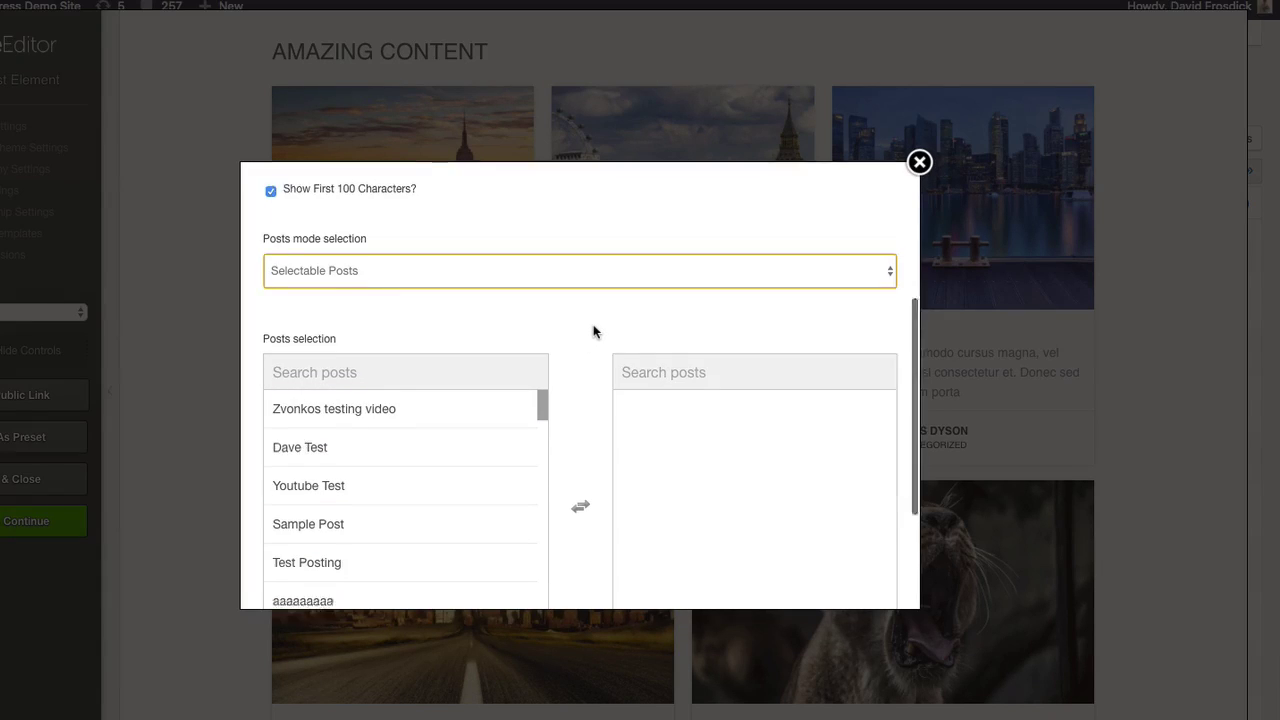
Review the element's posts-per-row, first-100-characters and posts mode settings, and select the whole Posts Title text.
scroll(593, 331, up, 8)
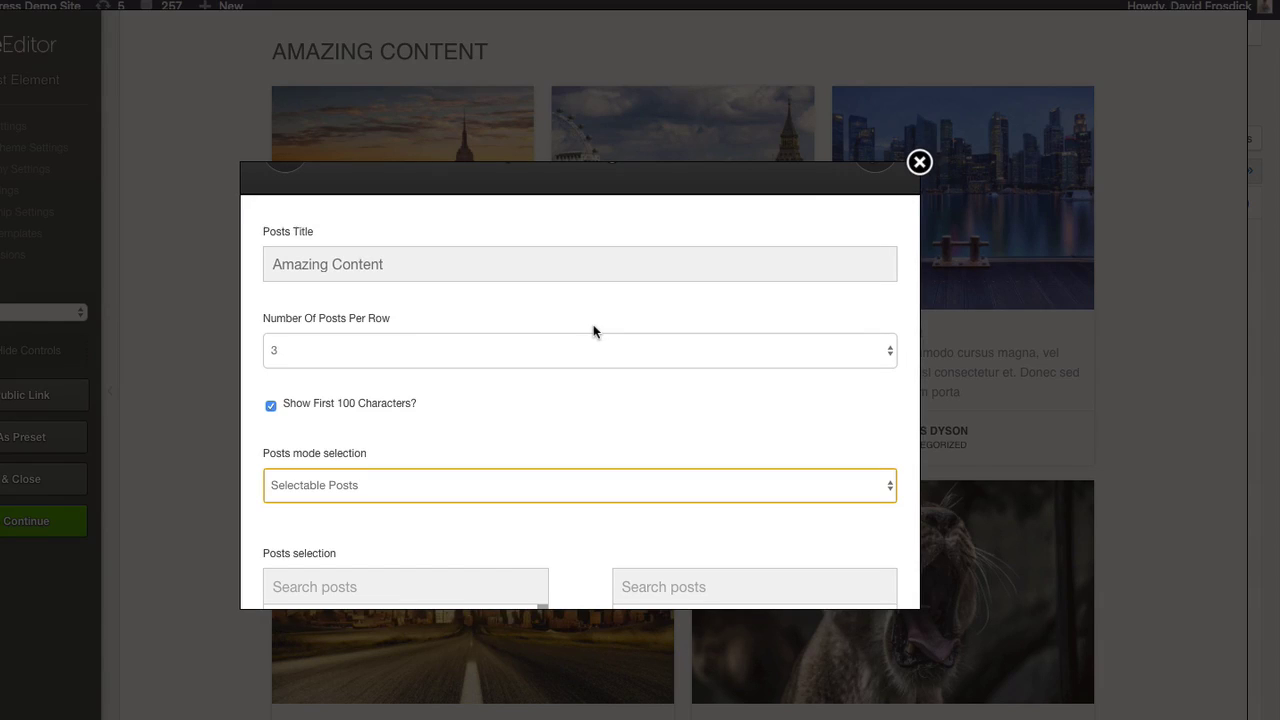
scroll(593, 324, down, 1)
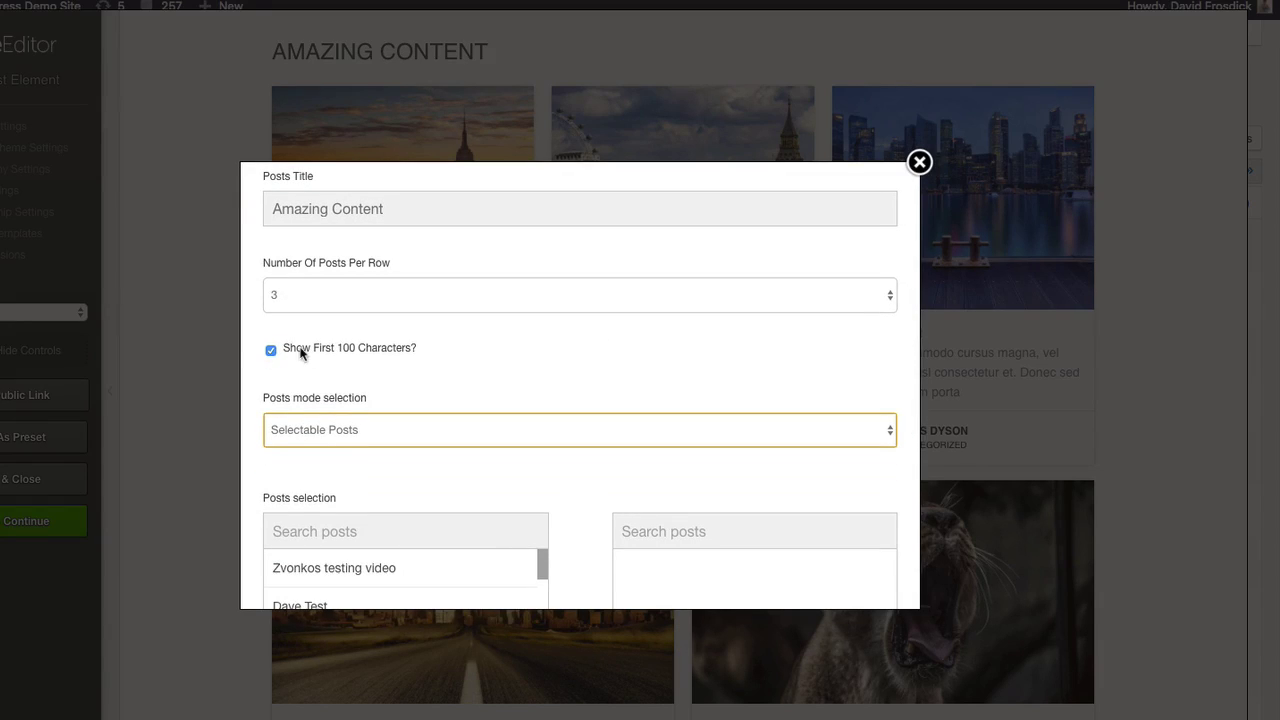
double_click(445, 215)
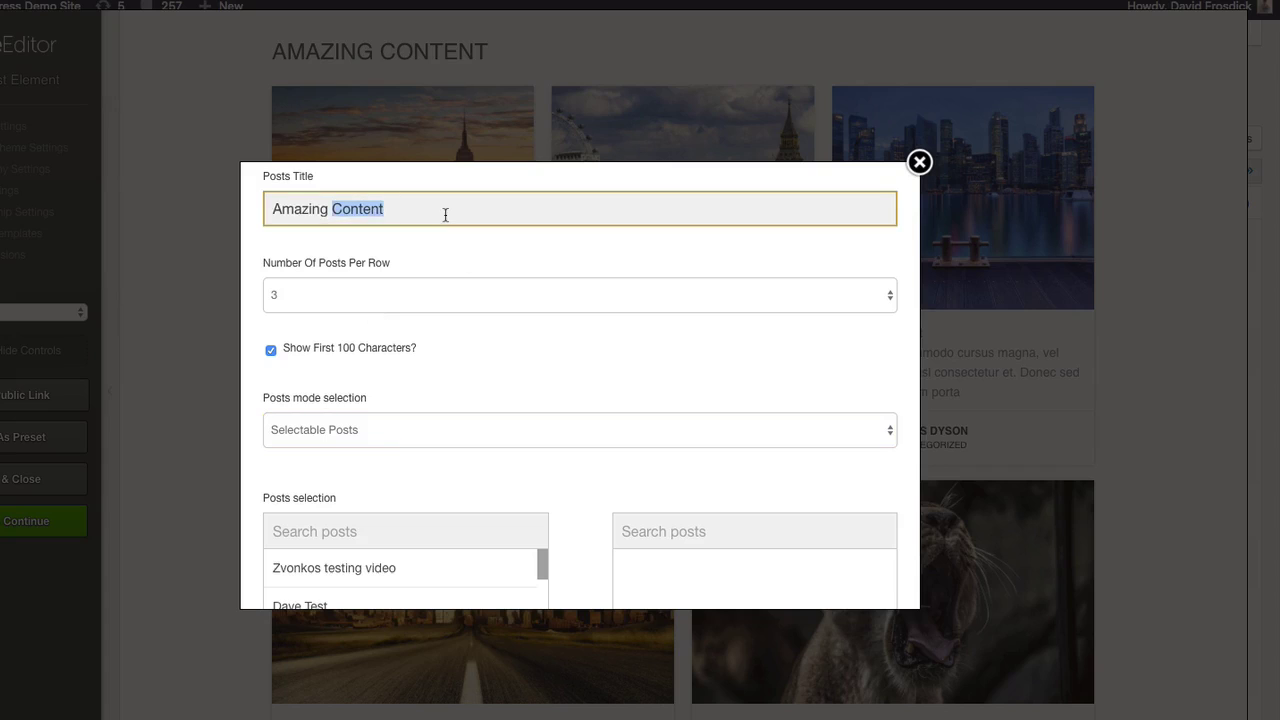
triple_click(445, 215)
scroll(613, 372, up, 1)
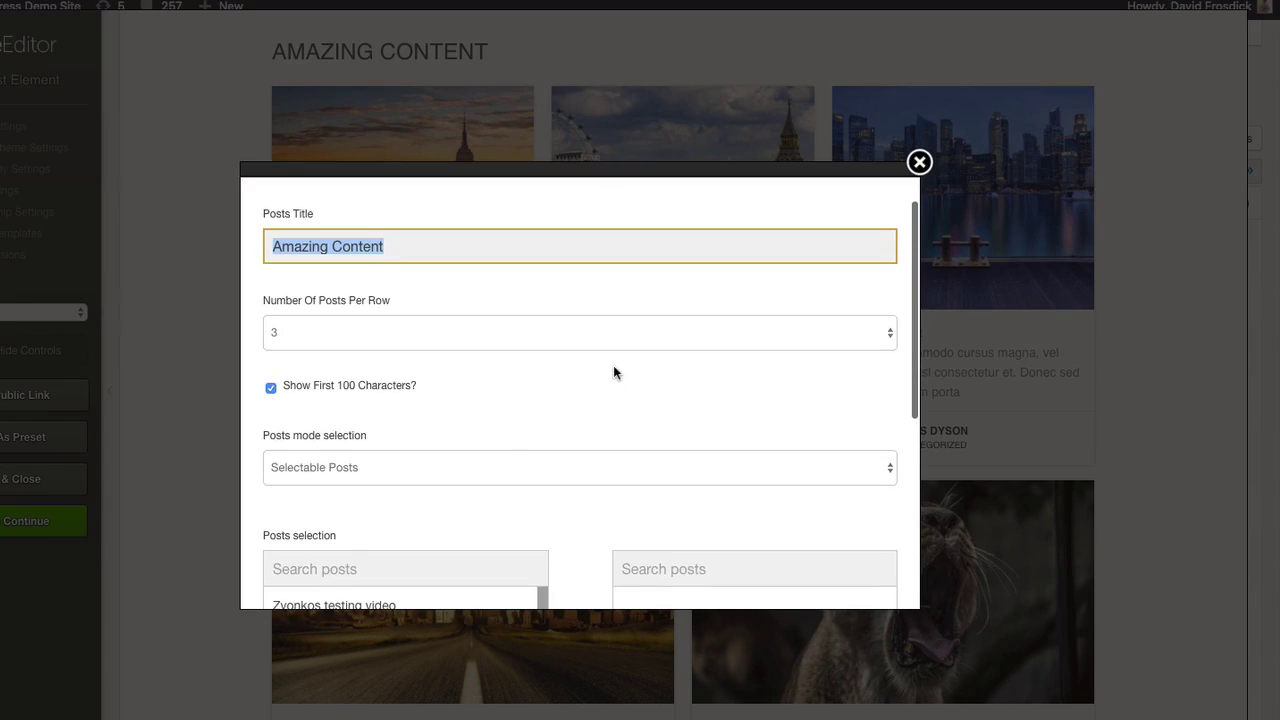
Switch the three-column author-card element's posts mode to Most recent posts and set its title to "Most Recent Blog Post".
click(495, 465)
click(477, 455)
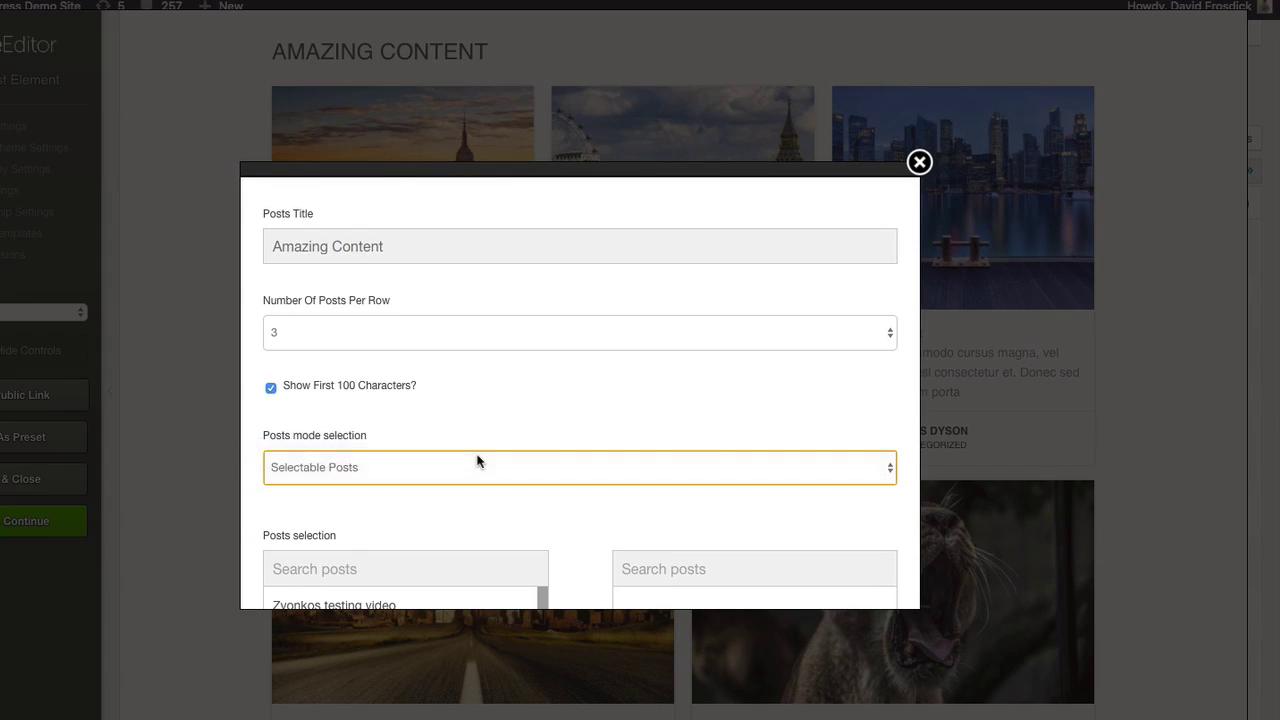
scroll(477, 457, up, 2)
click(376, 312)
triple_click(376, 312)
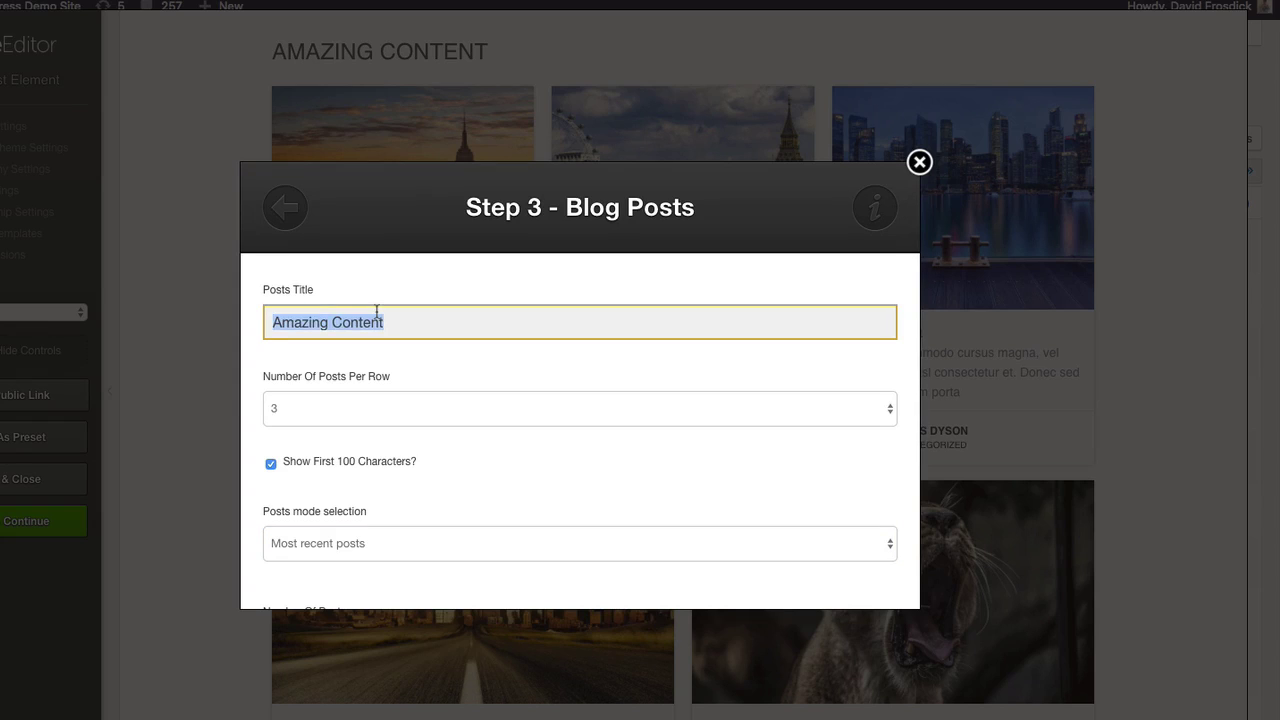
text(Most Recent Blog Post)
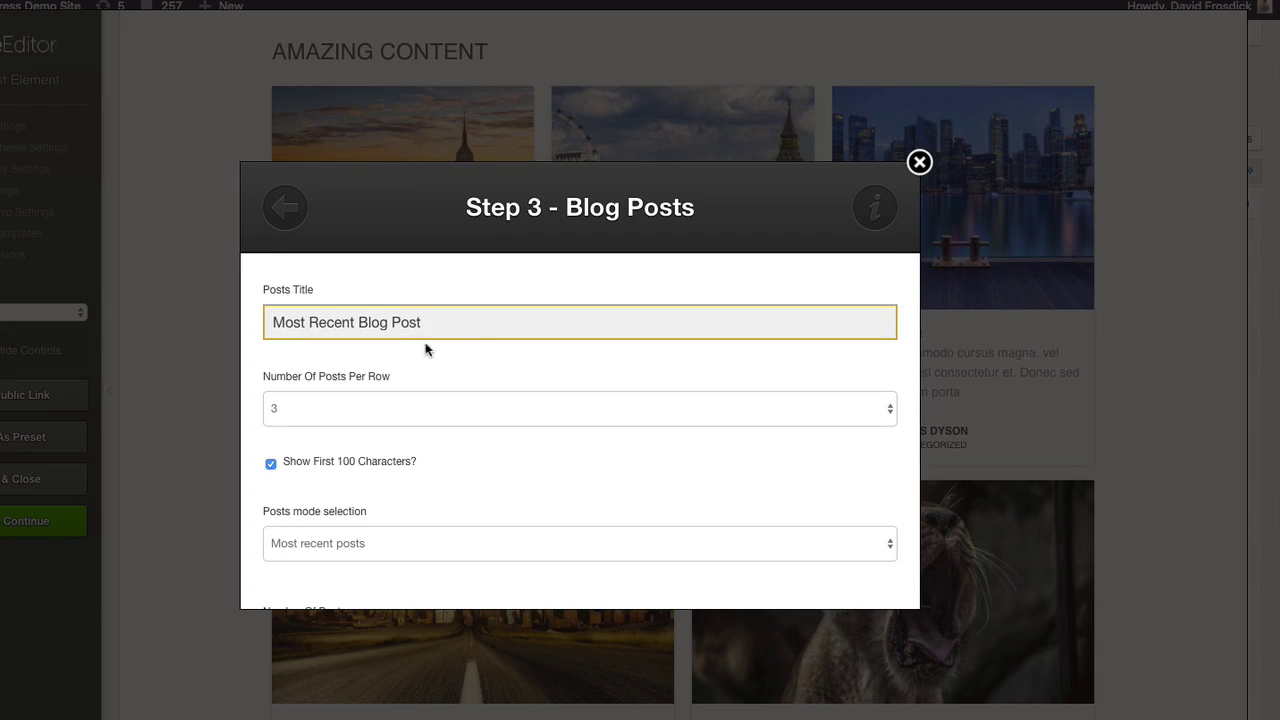
Check the available Number Of Posts choices, keep the current one, and insert the updated blog posts element into the page.
scroll(460, 349, down, 4)
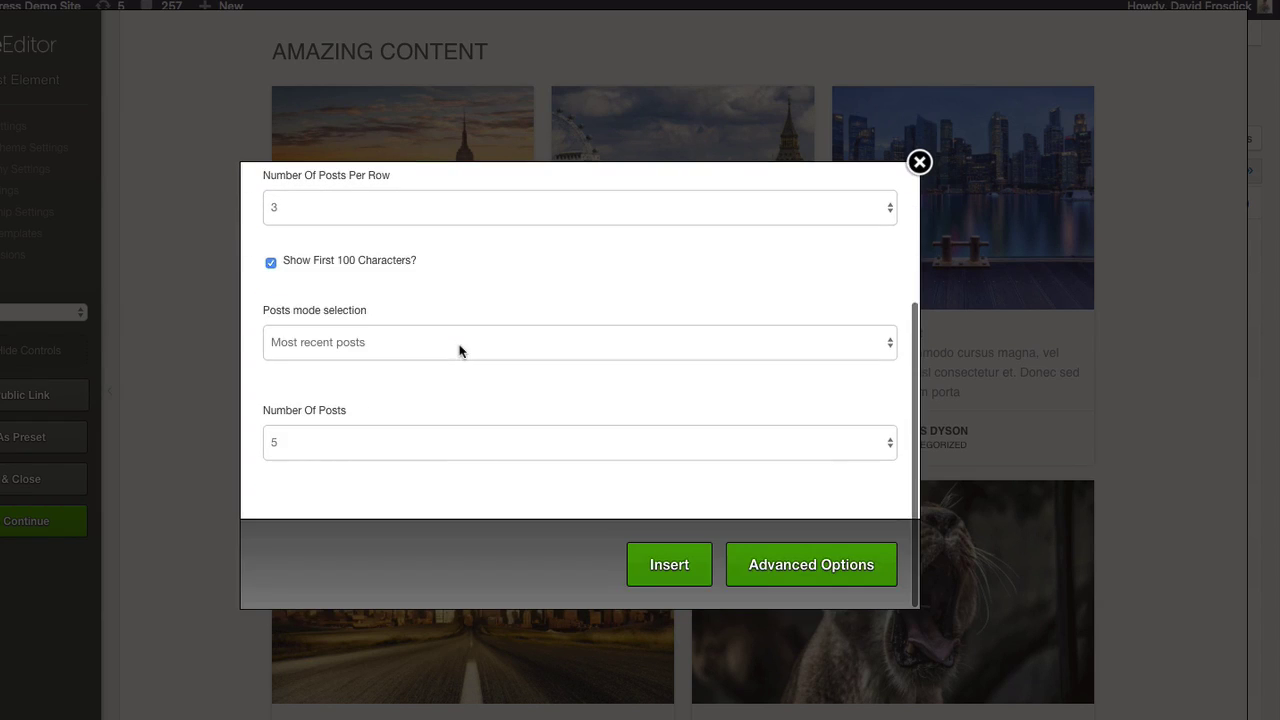
click(341, 441)
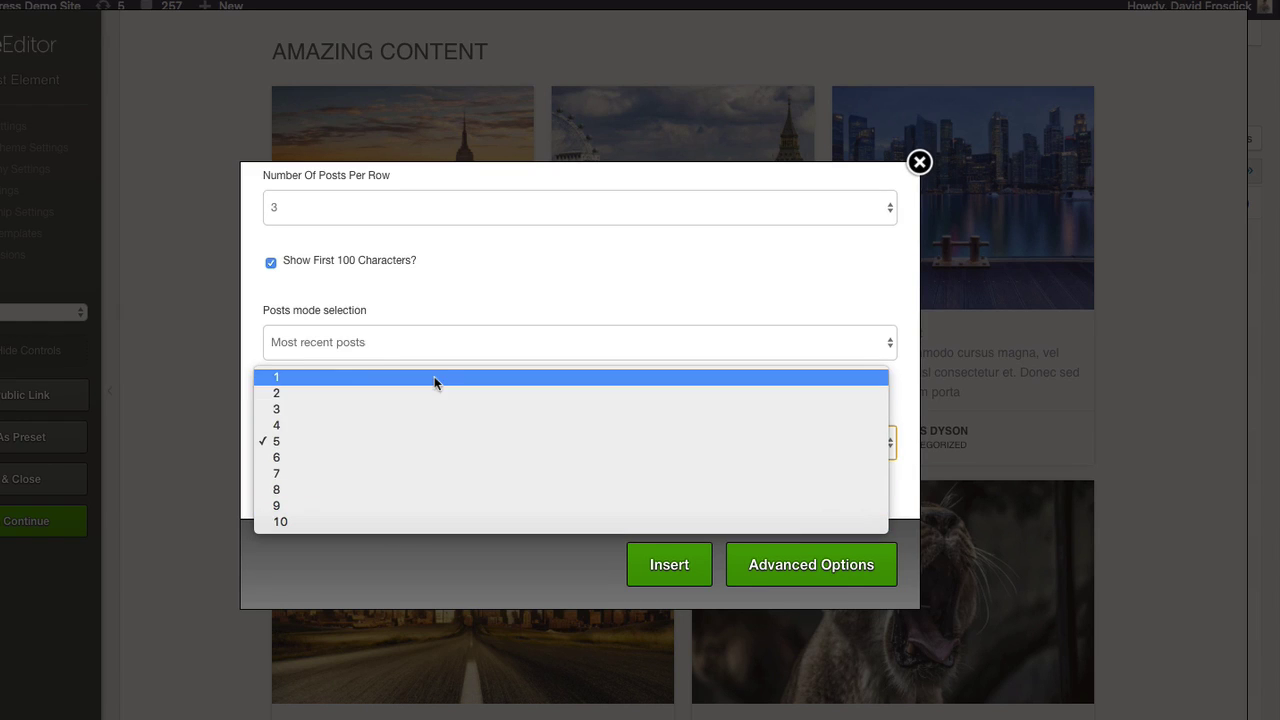
click(571, 266)
click(674, 565)
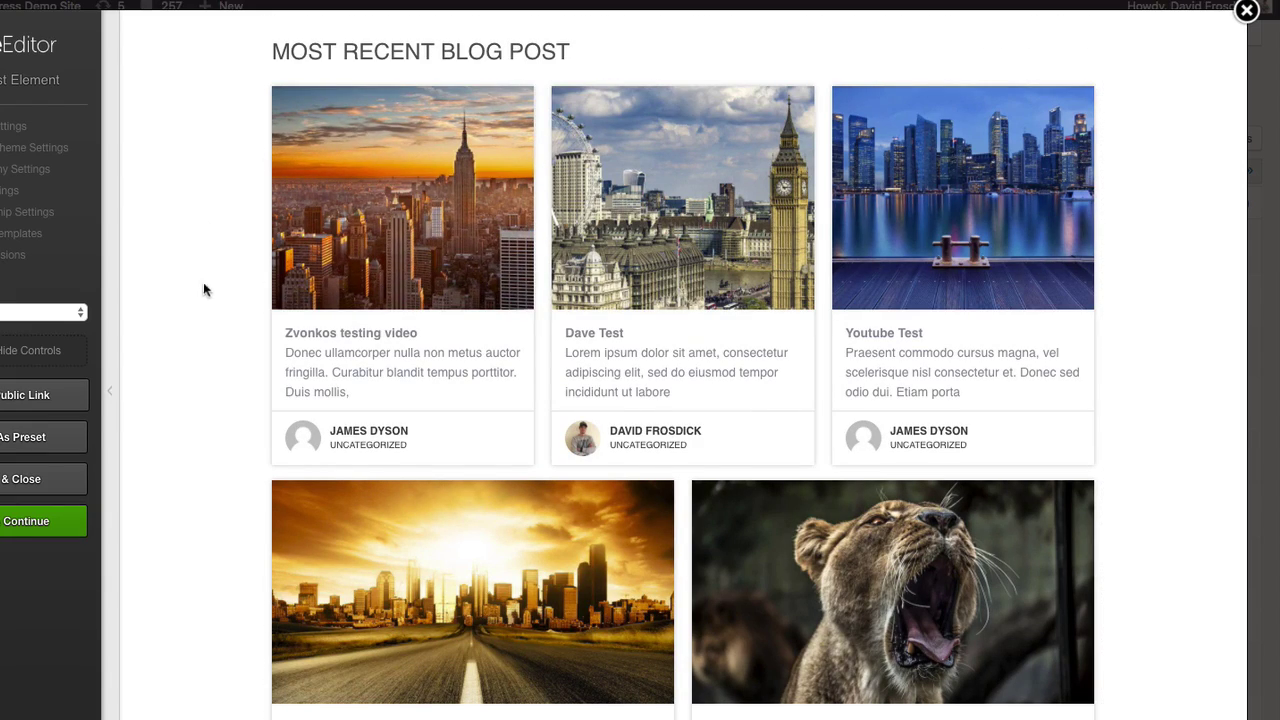
Save the page while staying in the live editor and dismiss the save notice.
scroll(205, 289, down, 2)
click(32, 520)
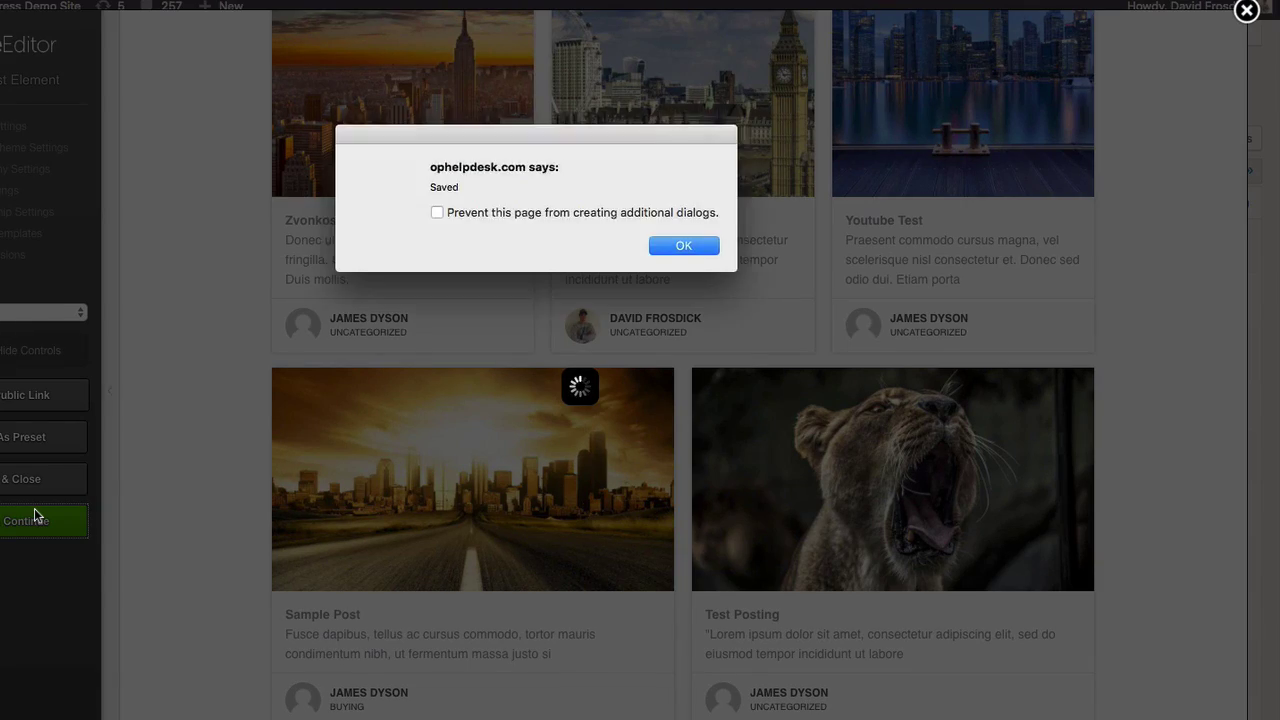
key(Return)
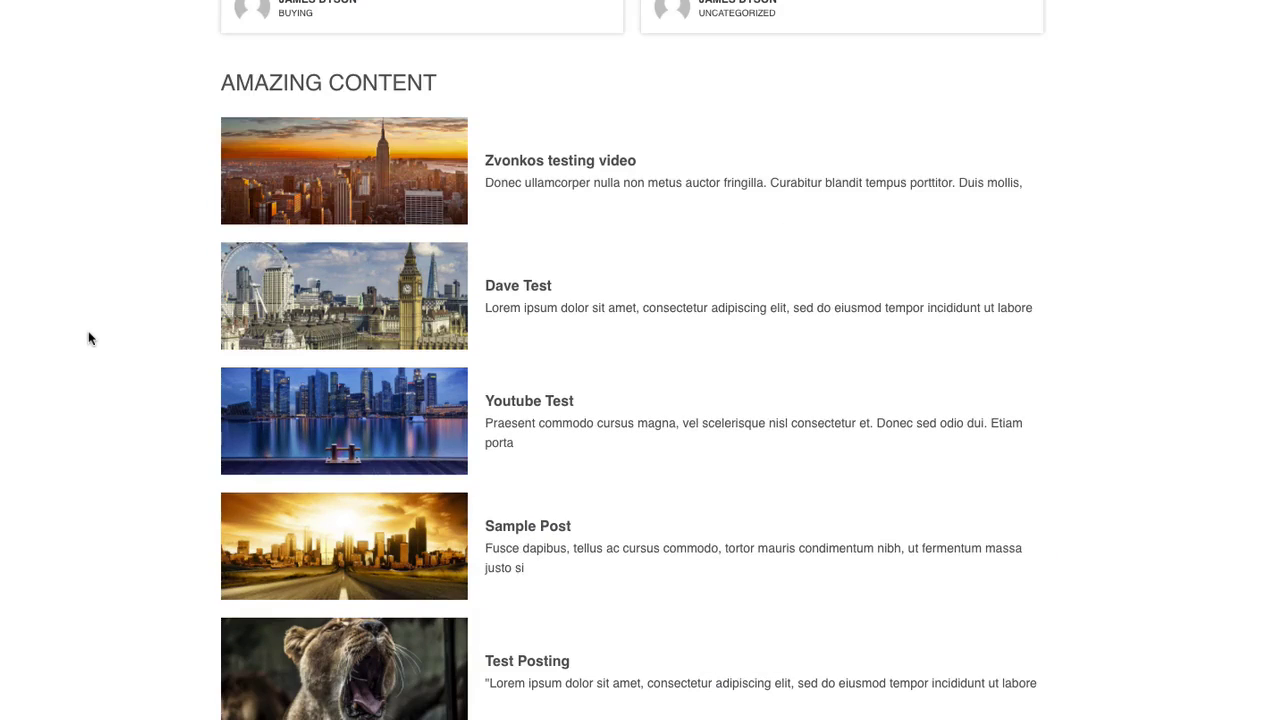
Examine the full-width blog post styles on the page: the image strips, the Most Recent Blog Post author cards and the single-column list.
scroll(88, 338, up, 9)
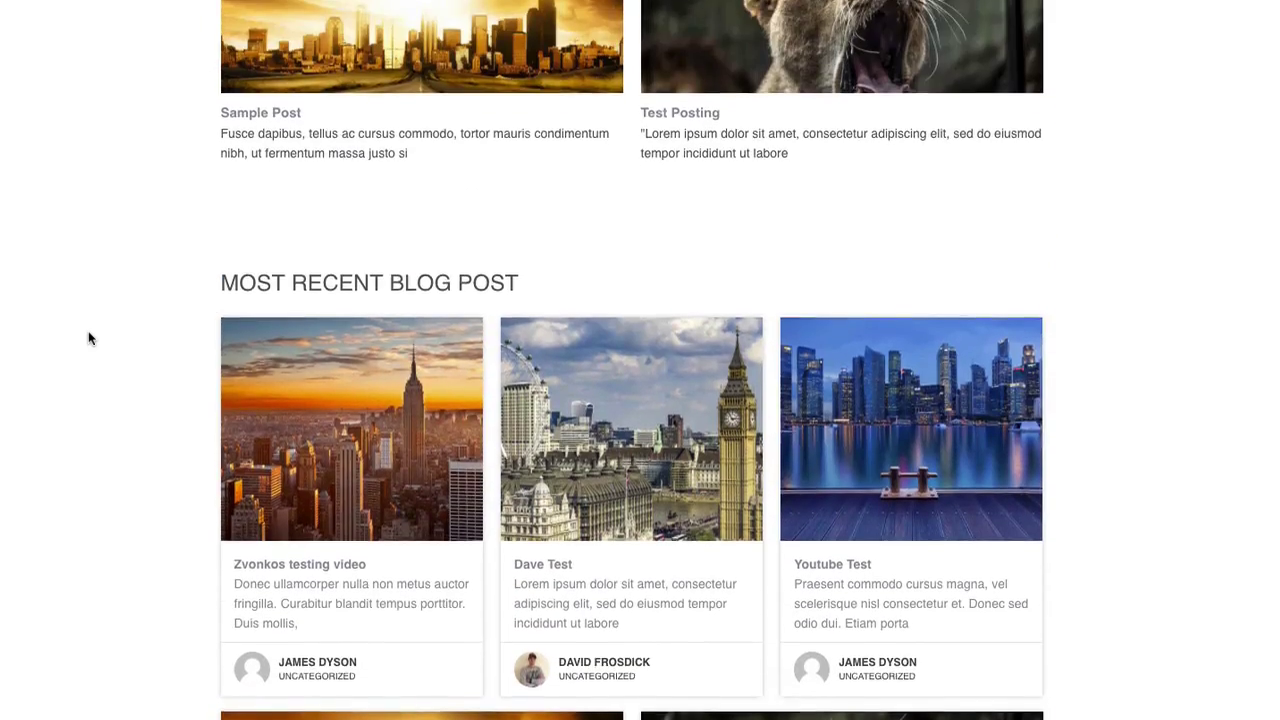
scroll(88, 338, up, 4)
scroll(88, 338, up, 2)
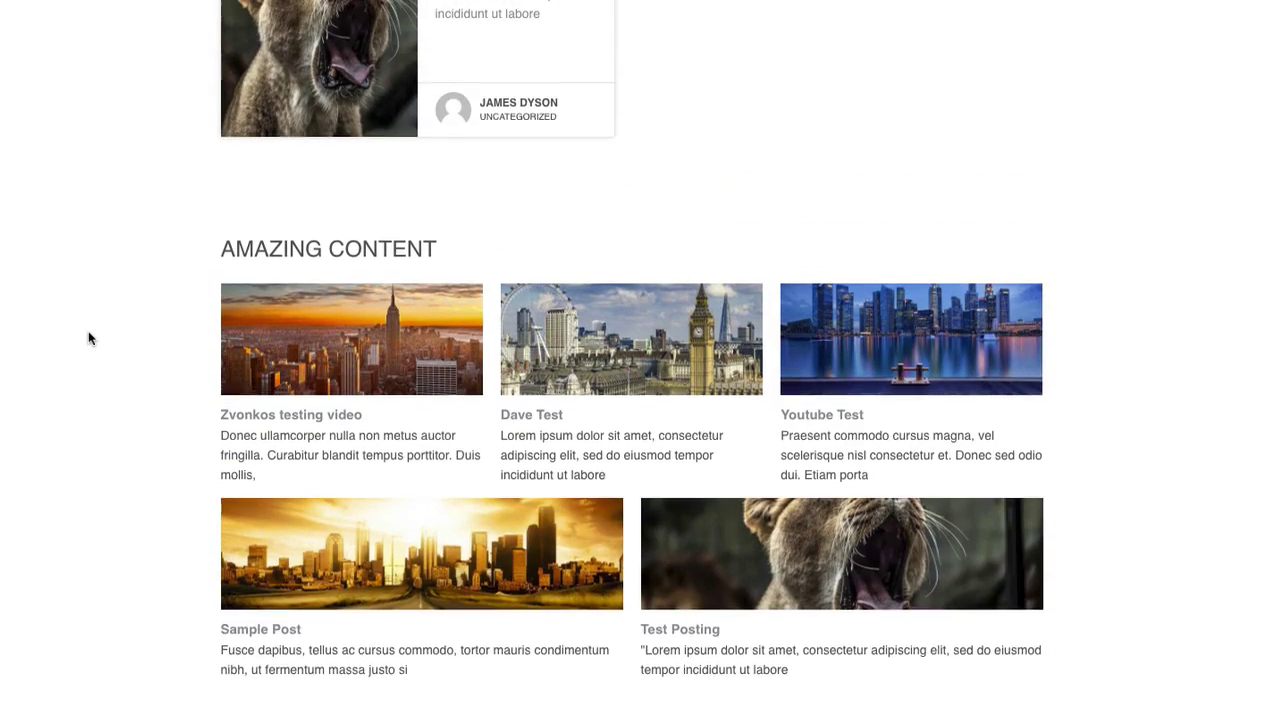
scroll(88, 338, down, 2)
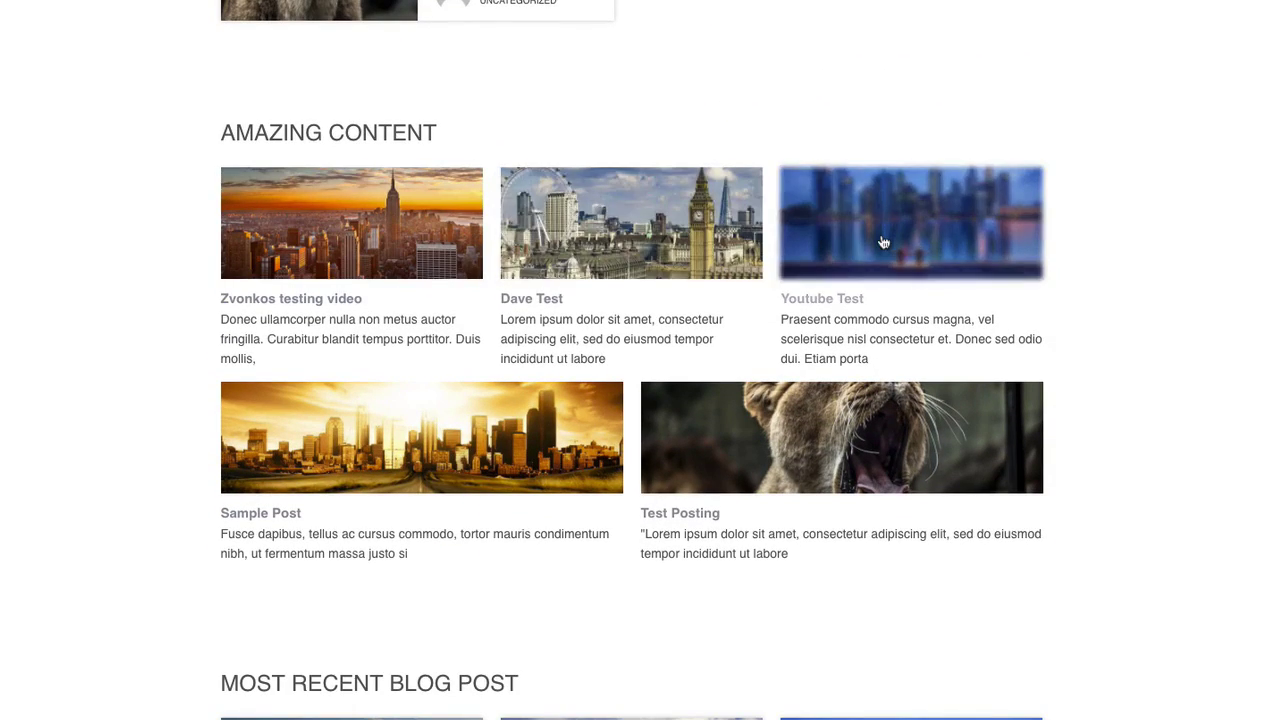
scroll(858, 443, down, 5)
scroll(858, 443, down, 3)
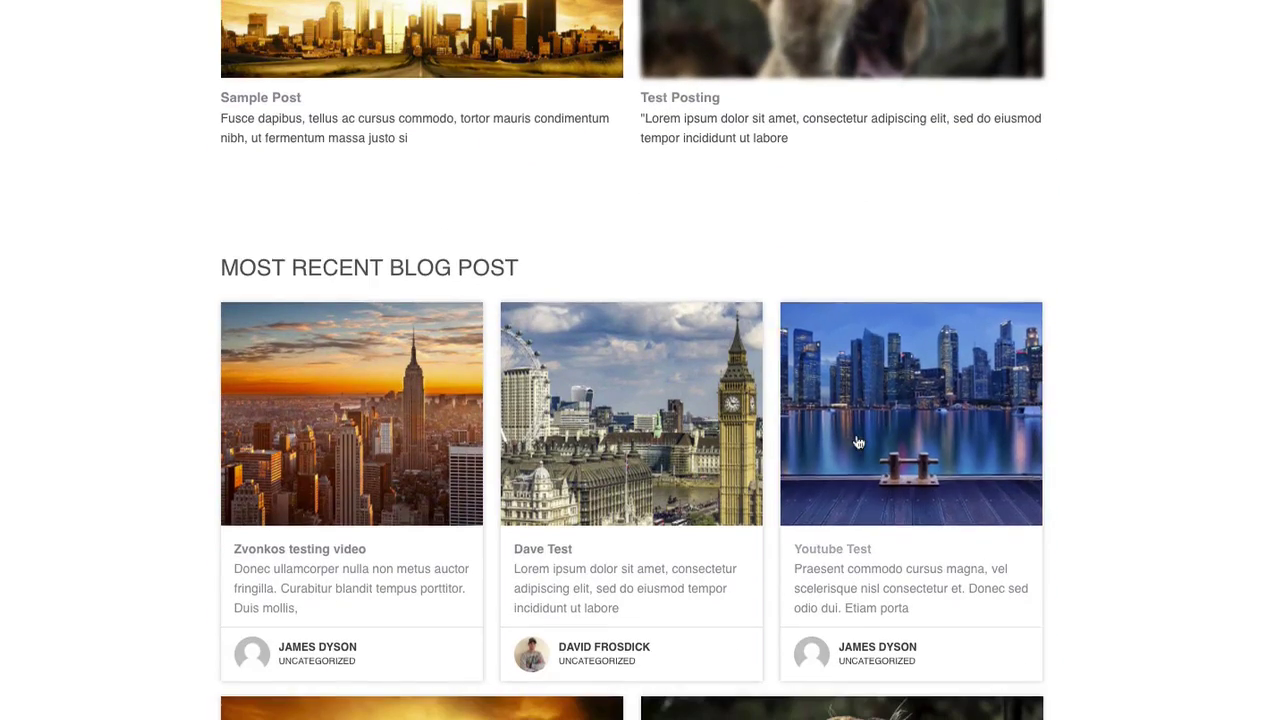
scroll(683, 400, down, 3)
scroll(446, 278, down, 6)
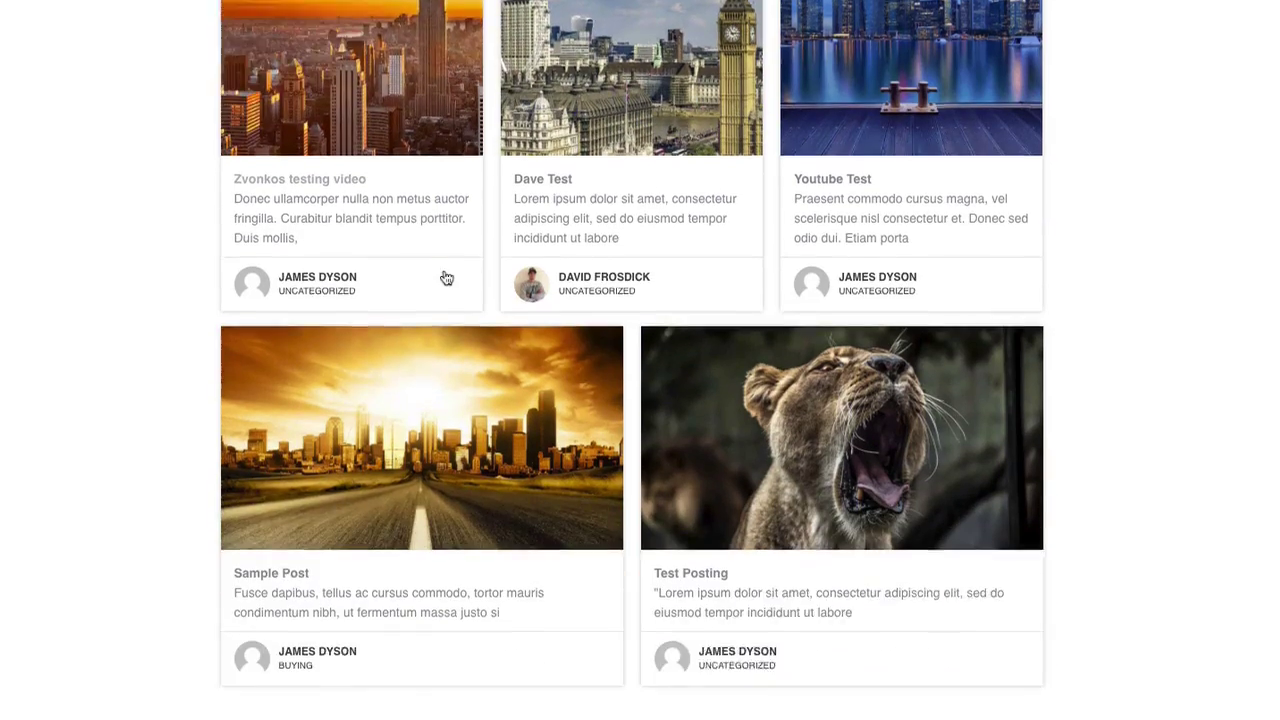
scroll(143, 349, down, 8)
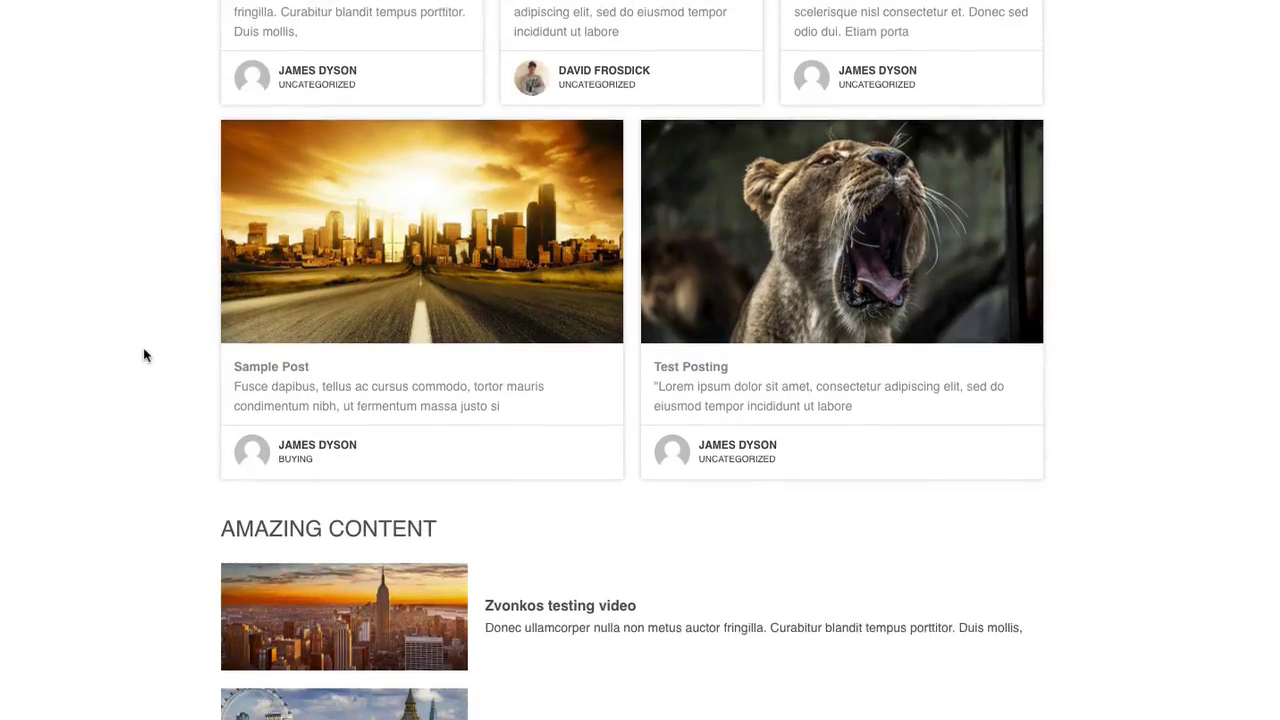
scroll(160, 520, up, 1)
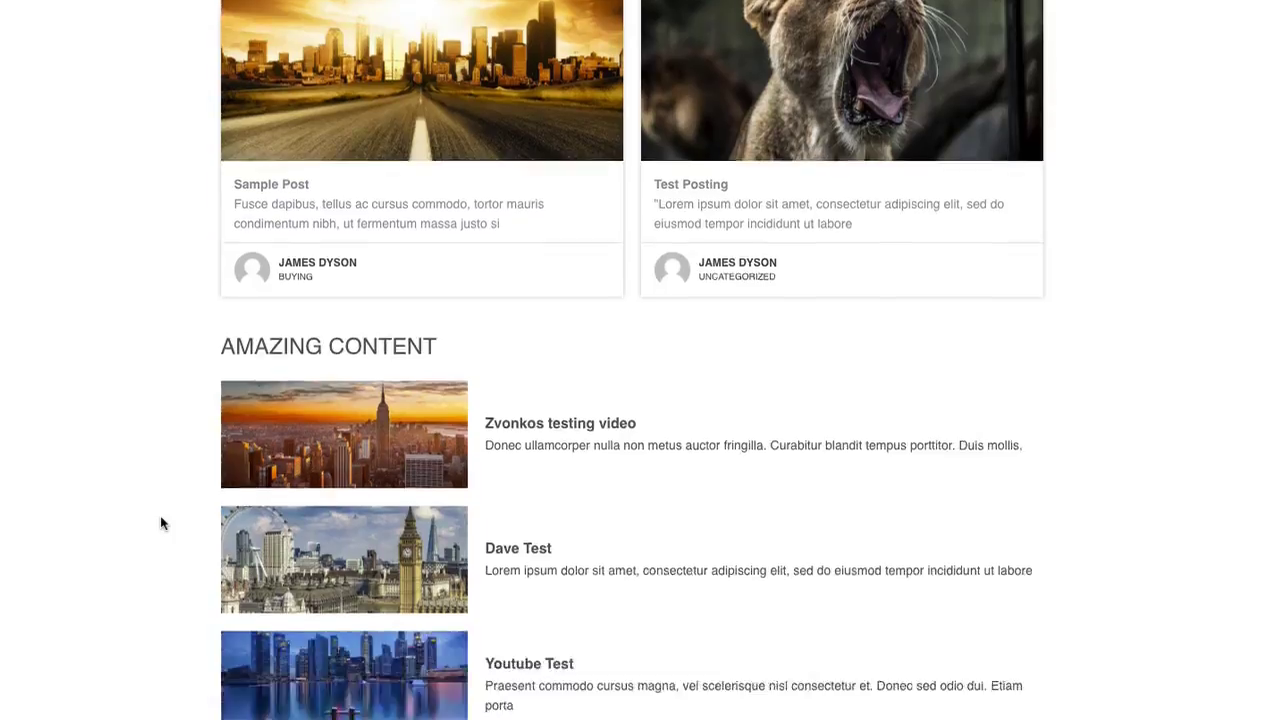
scroll(160, 520, down, 3)
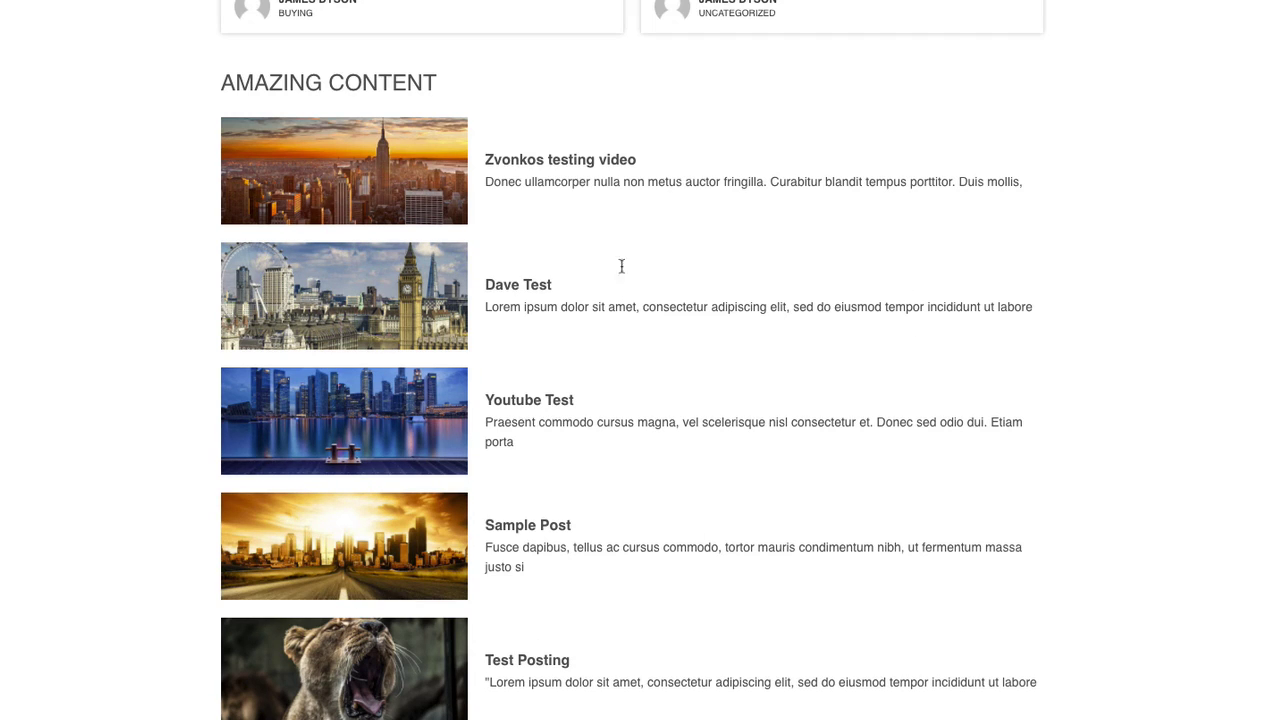
Look back up the page through the full-width elements to the half-width author cards and the boxed Amazing Content list.
scroll(145, 329, up, 15)
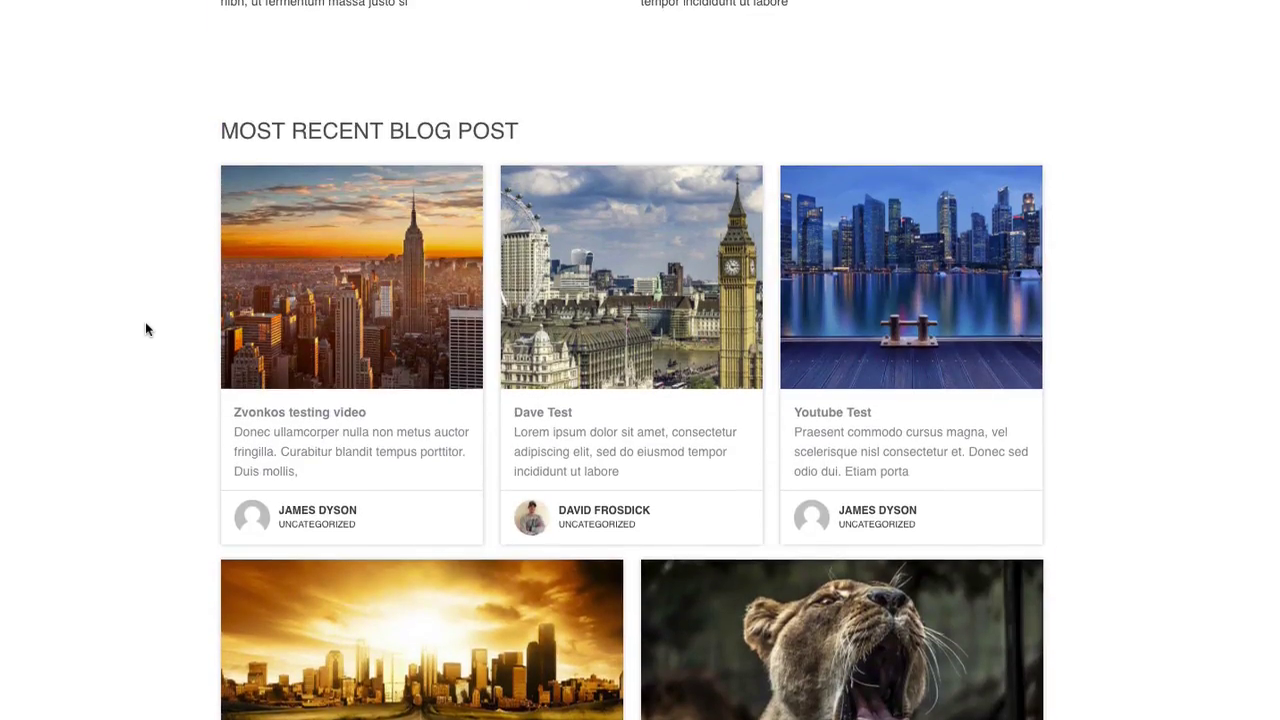
scroll(237, 427, up, 3)
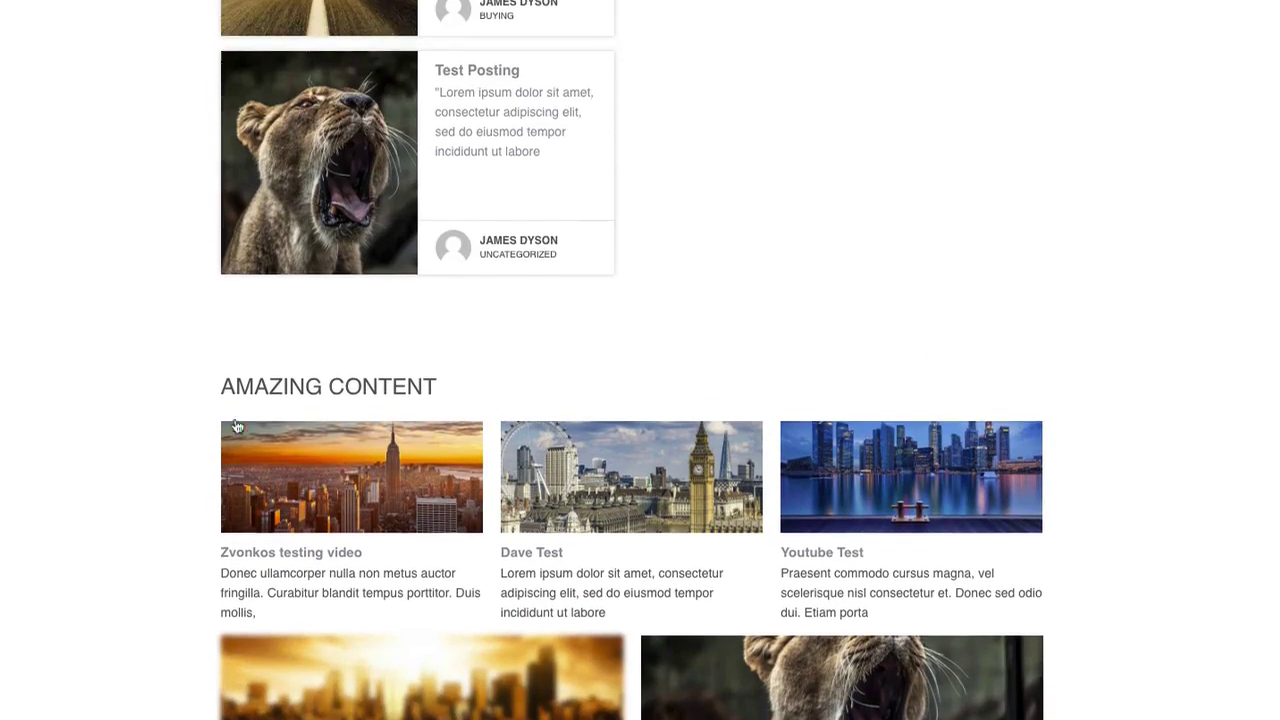
scroll(314, 458, up, 6)
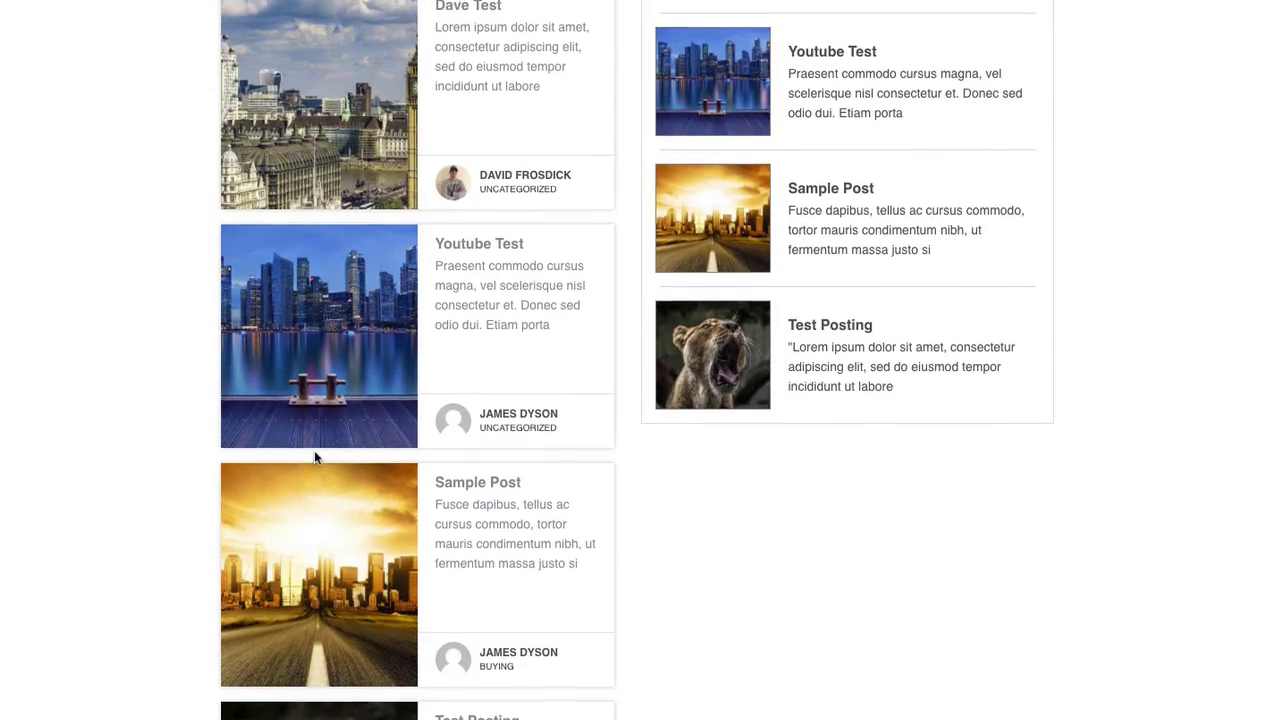
scroll(314, 458, up, 2)
scroll(314, 458, up, 3)
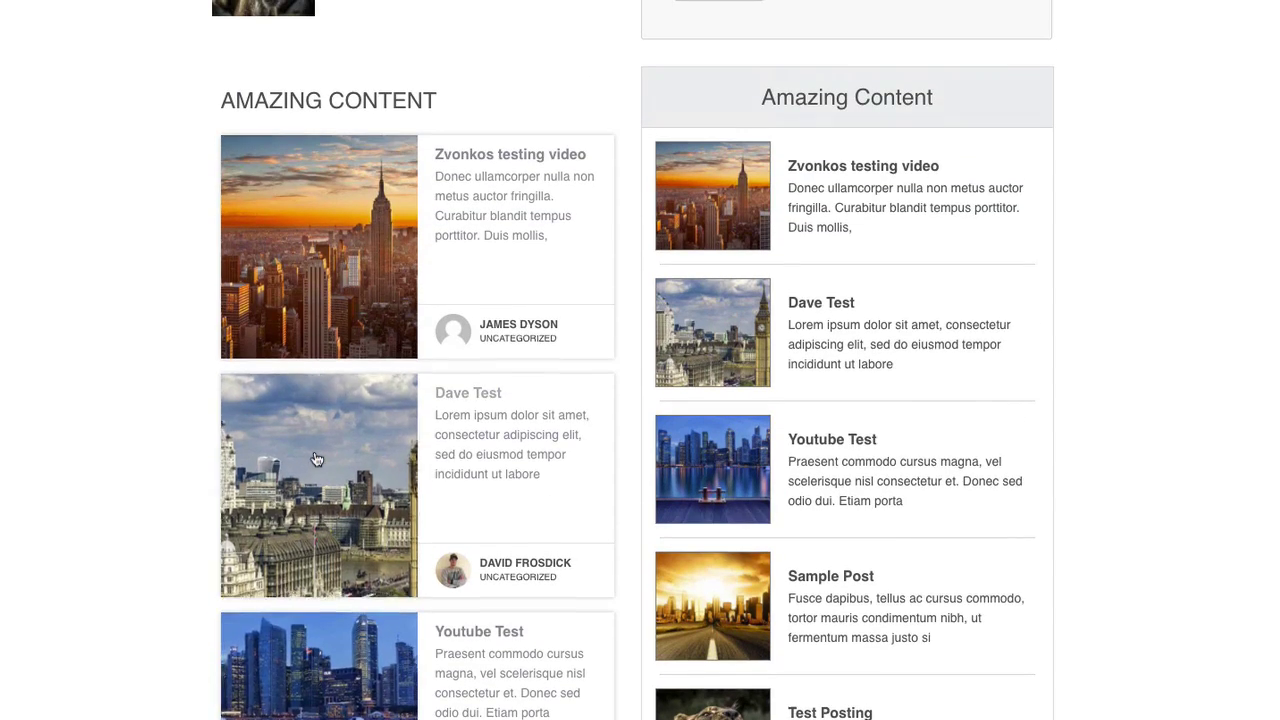
scroll(569, 322, up, 4)
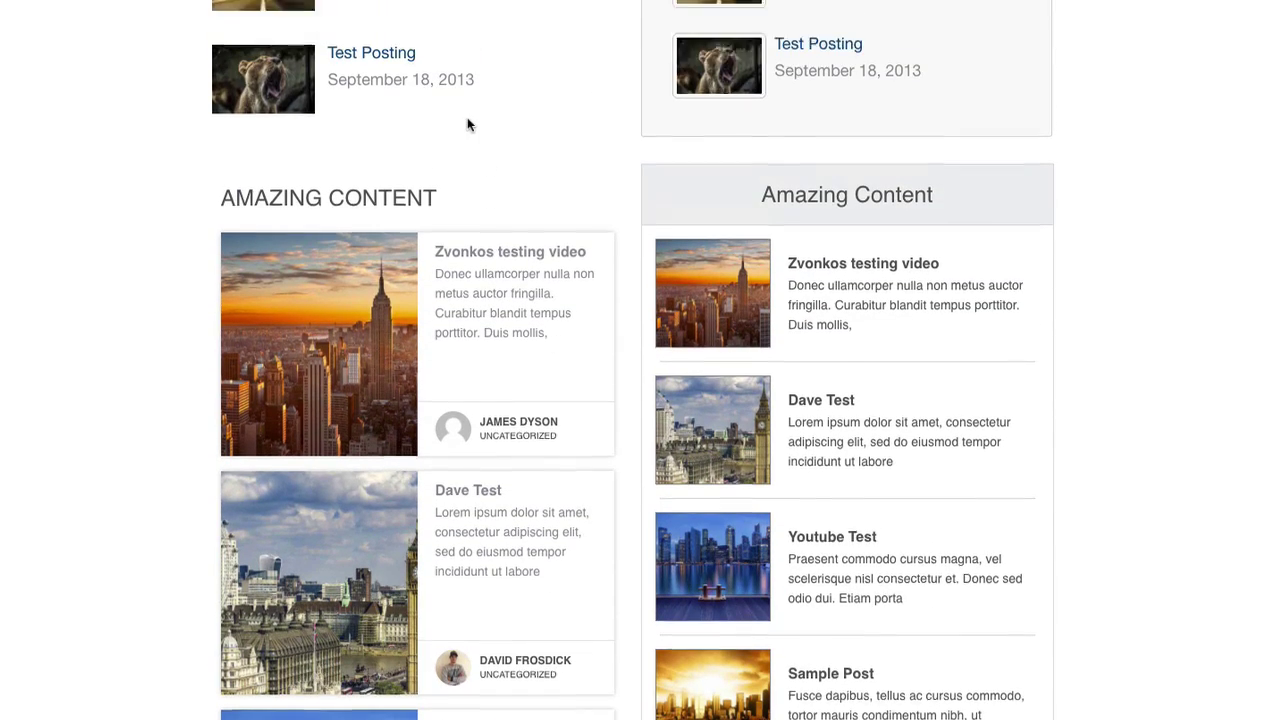
Switch to the WordPress post editor and examine the Recent Blog Posts element below the video and body text.
scroll(486, 272, down, 5)
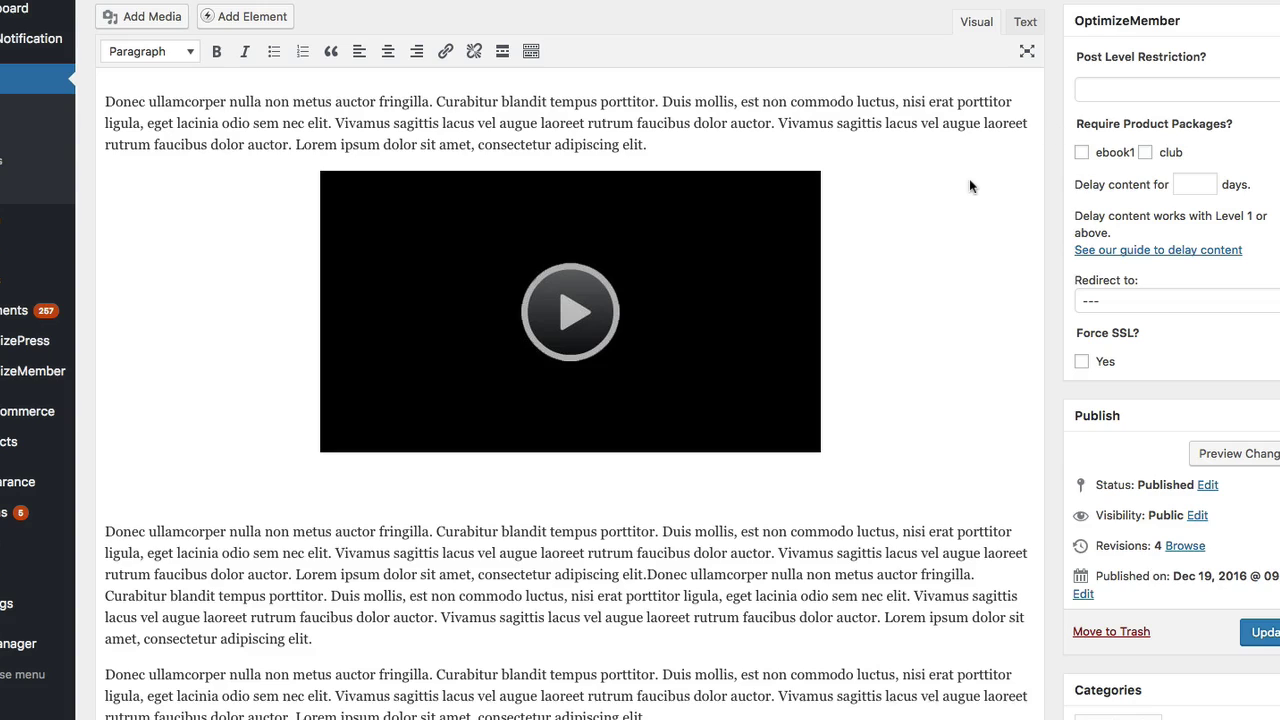
scroll(969, 180, down, 5)
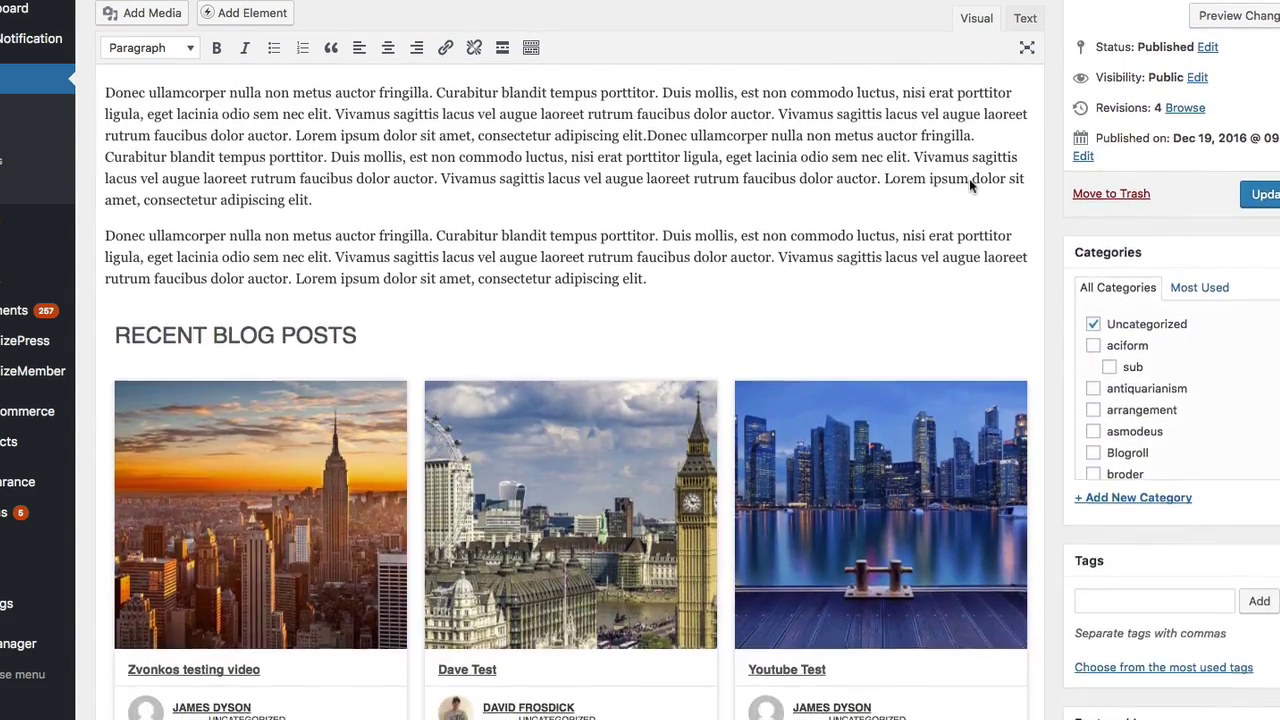
scroll(969, 185, up, 5)
scroll(969, 185, down, 5)
scroll(969, 186, down, 4)
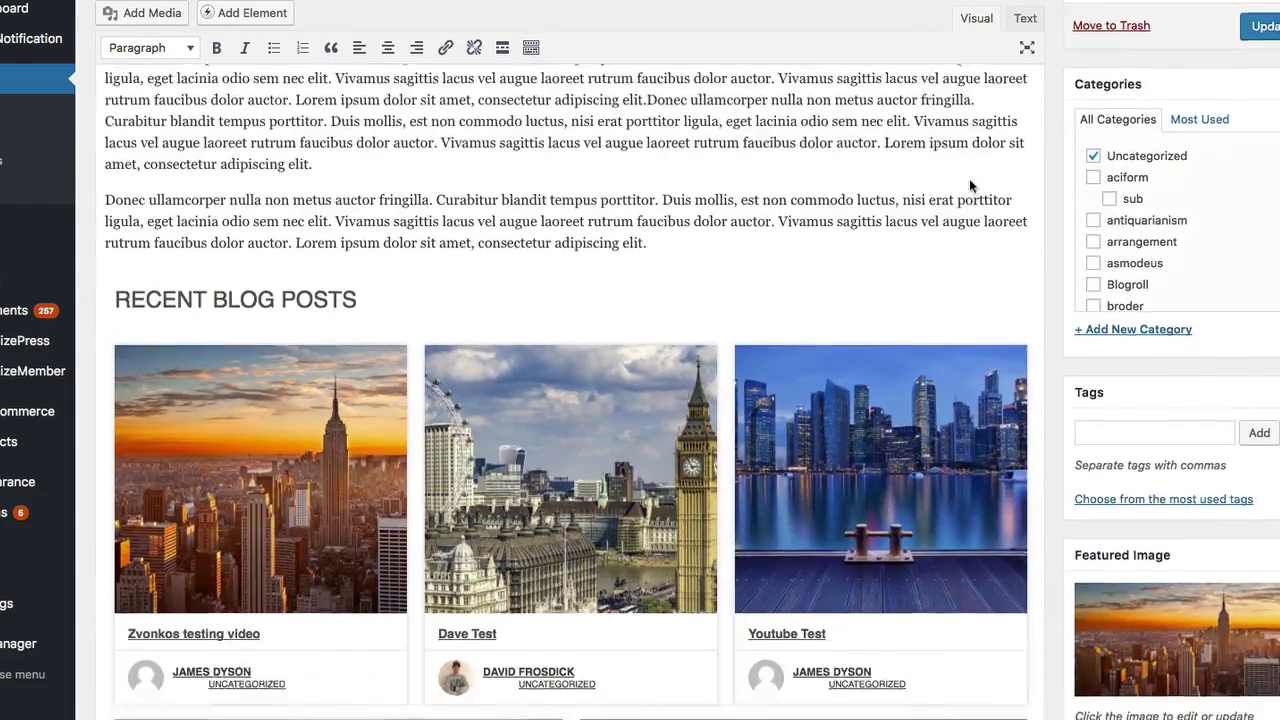
scroll(637, 596, down, 1)
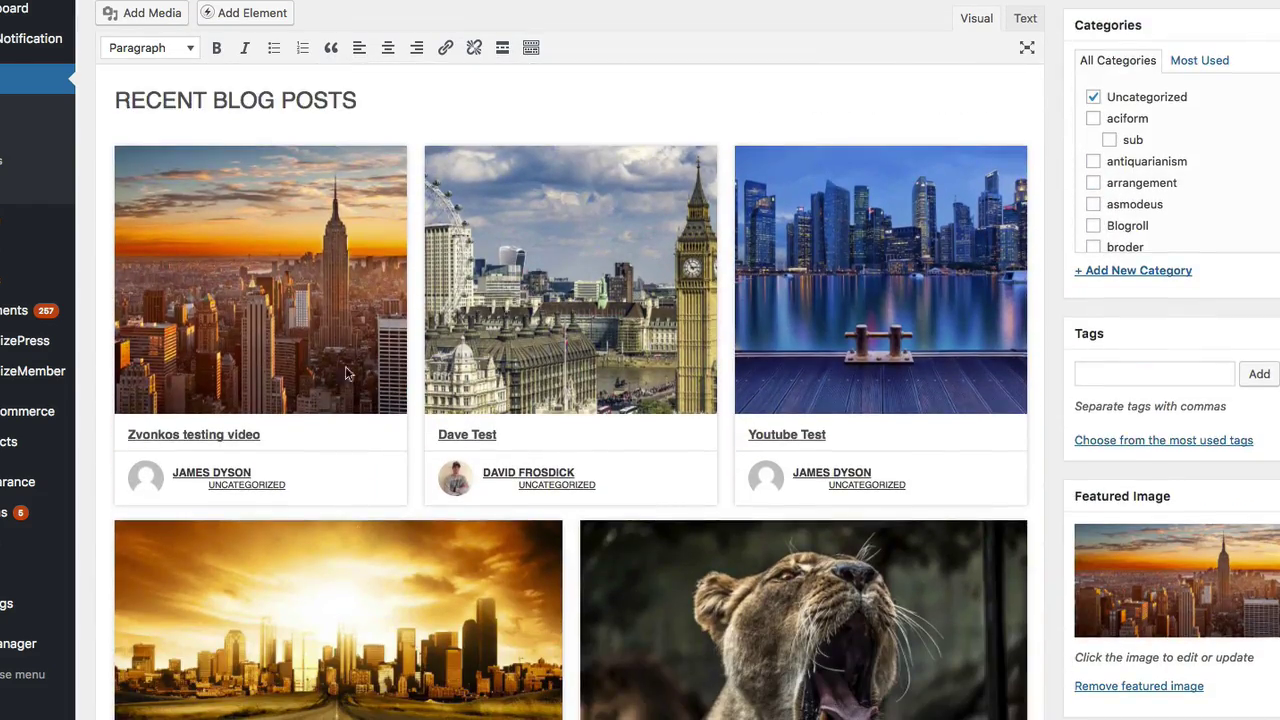